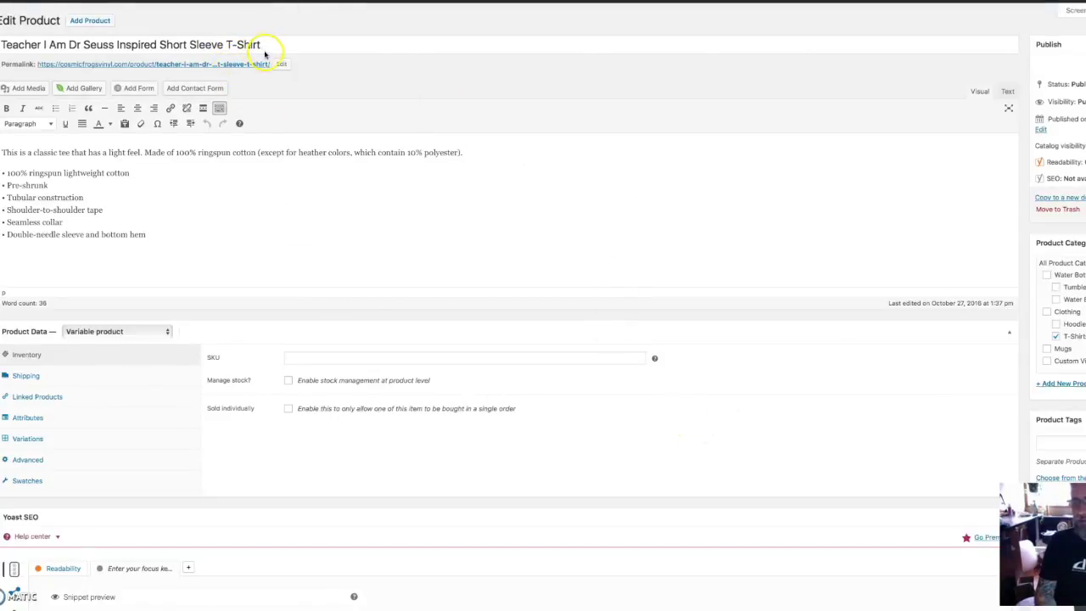
Step: Scroll through the Edit Product page to review the product's 72 colour and size variations
scroll(197, 399, "down", 9)
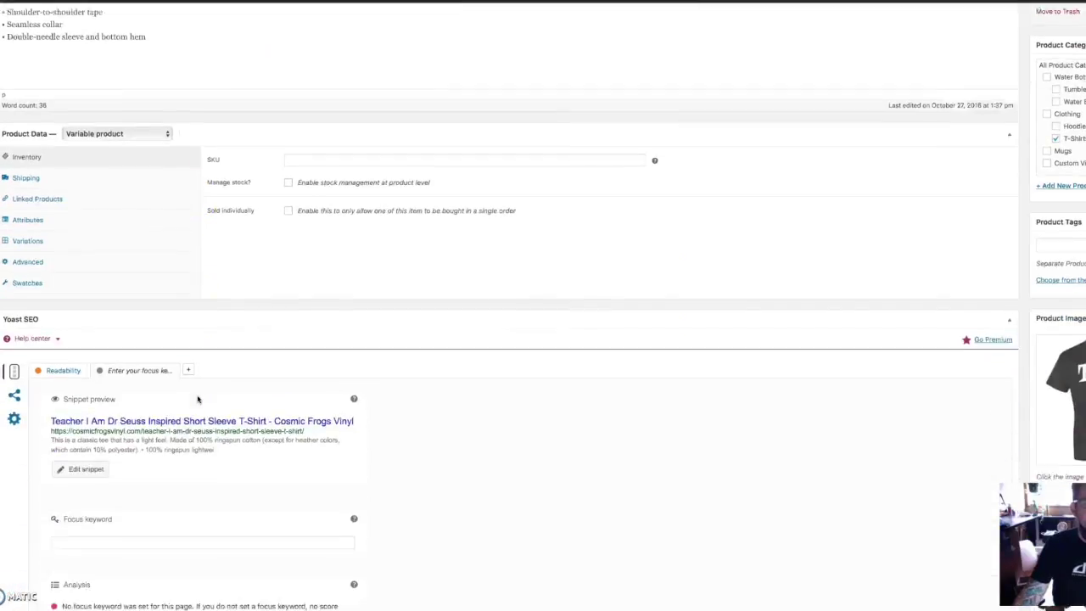
scroll(198, 399, "up", 10)
left_click(131, 219)
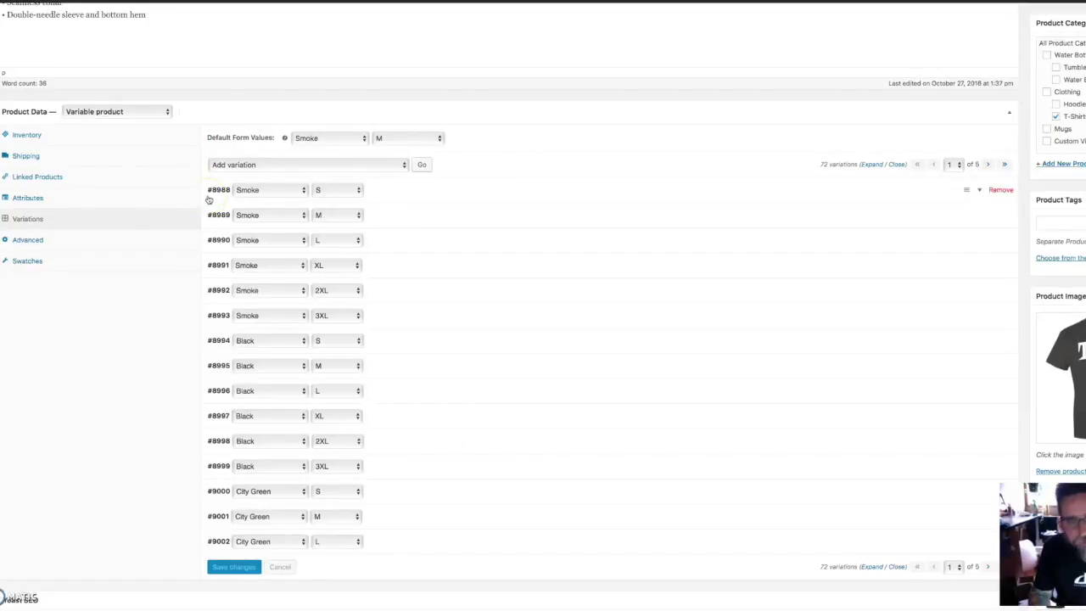
scroll(537, 137, "up", 5)
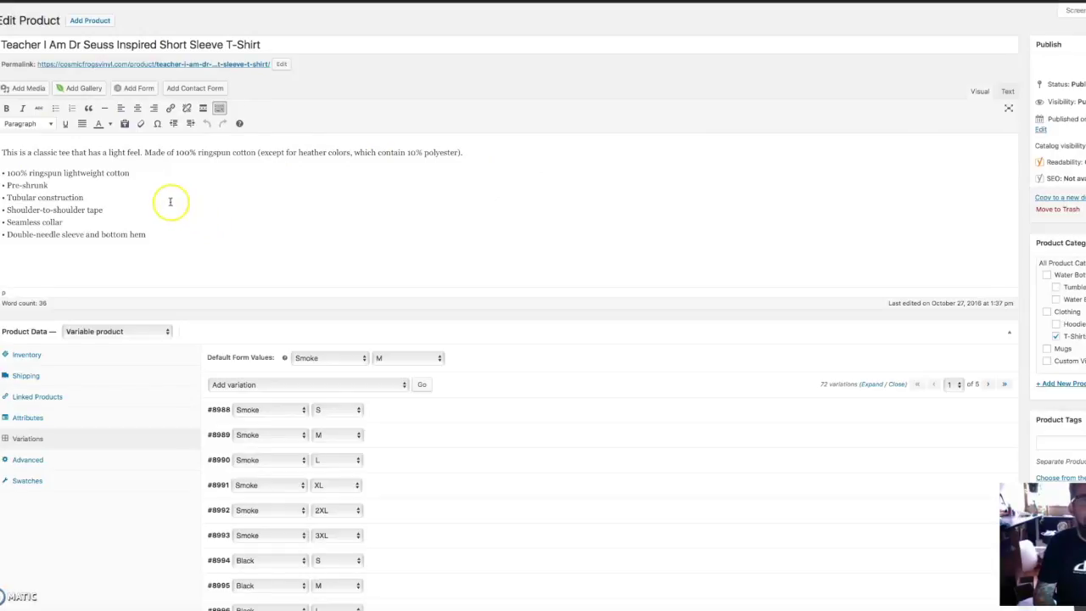
Step: Fill the Short Description with the product title and 'Show everybody that you are a teacher!'
triple_click(257, 45)
key("ctrl+c")
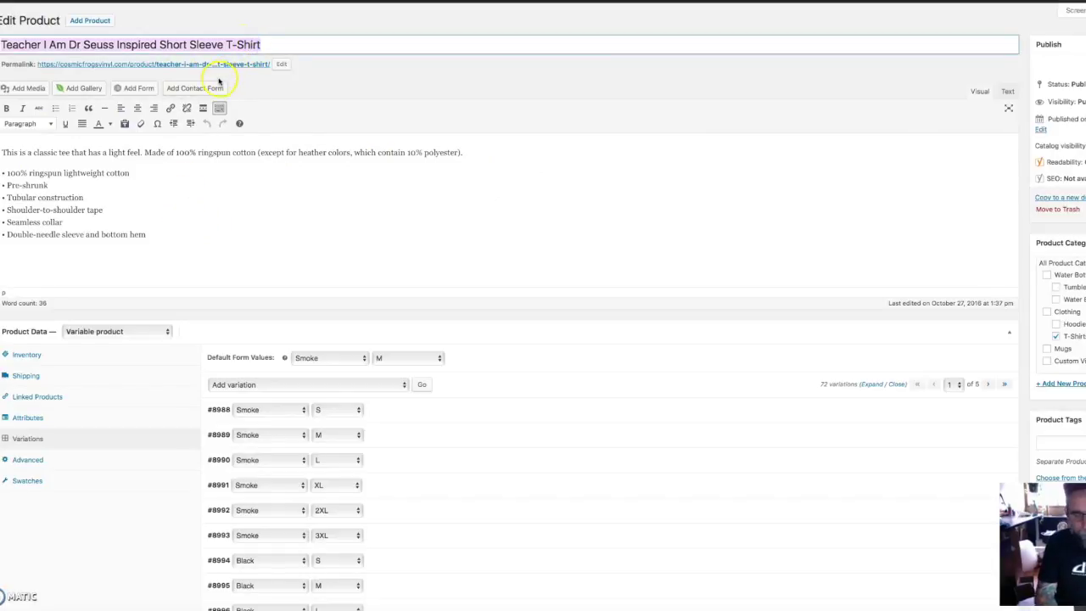
scroll(221, 127, "down", 3)
scroll(221, 125, "down", 8)
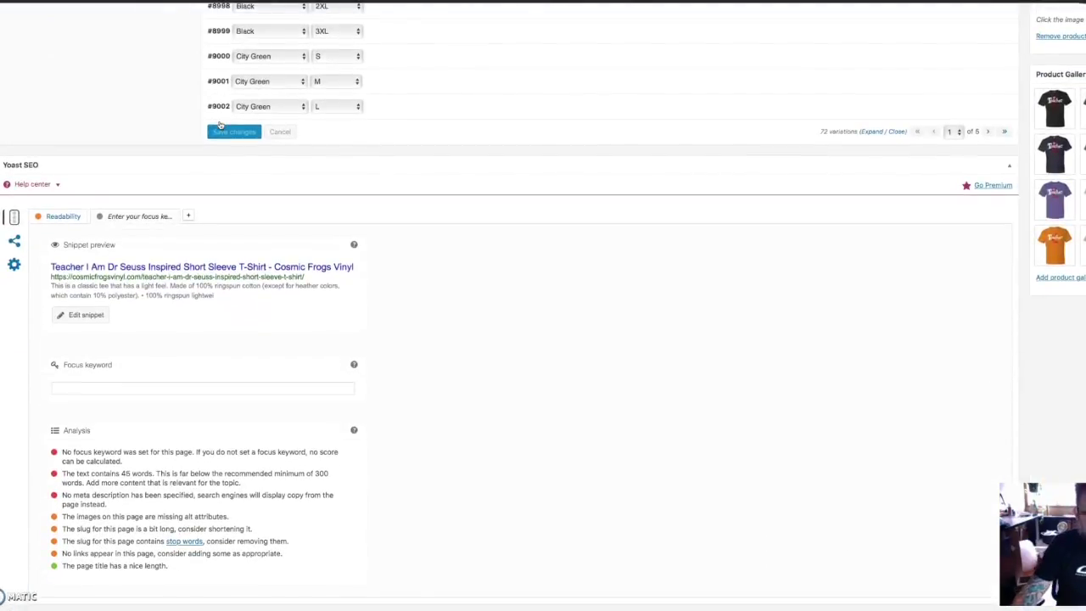
scroll(219, 125, "down", 7)
scroll(220, 125, "down", 1)
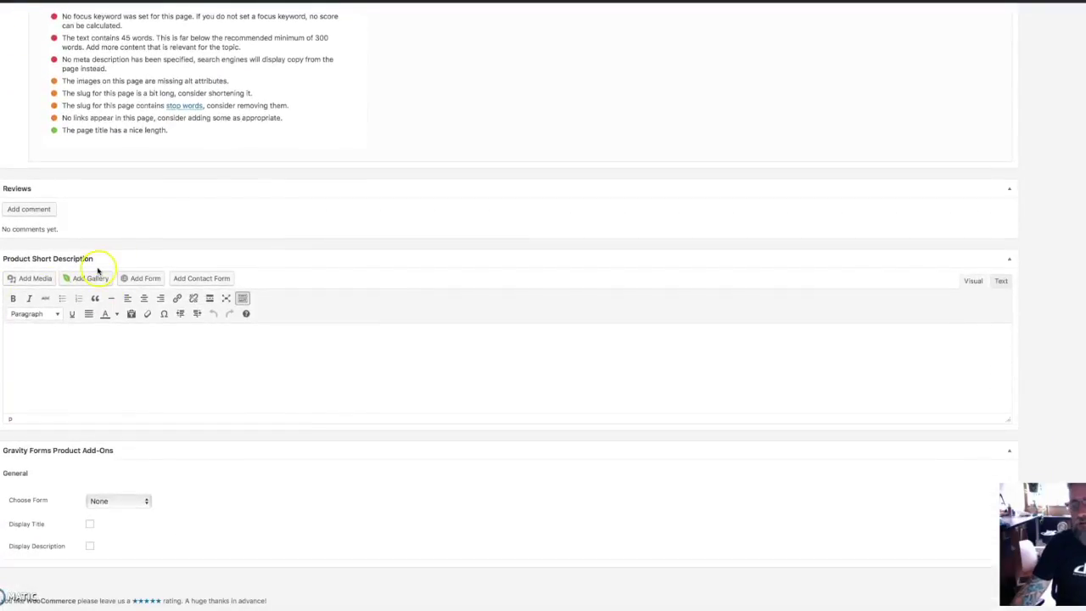
left_click(90, 354)
key("ctrl+v")
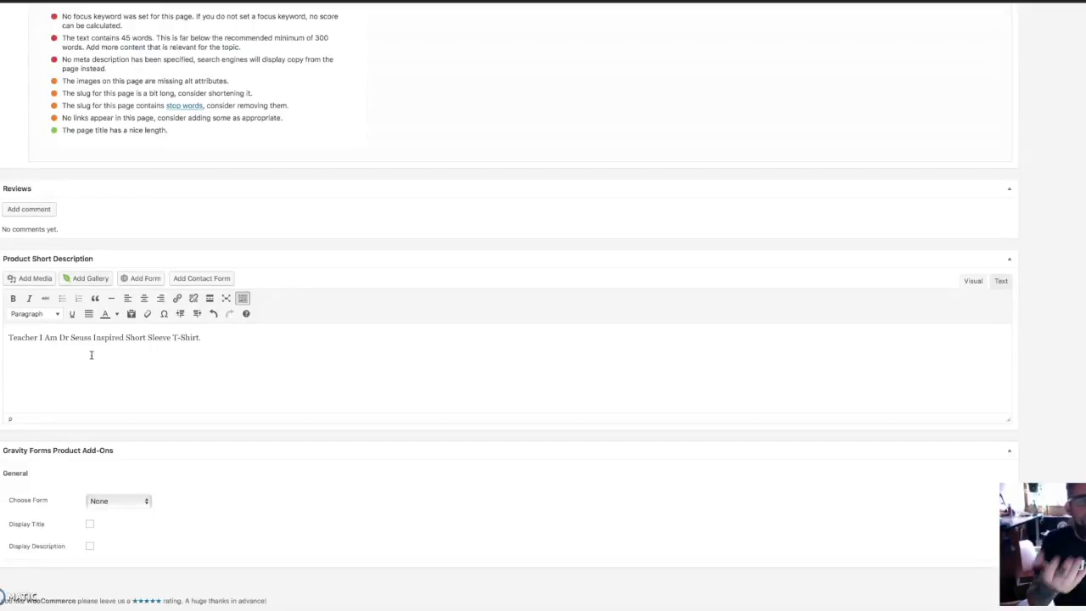
type("Sho")
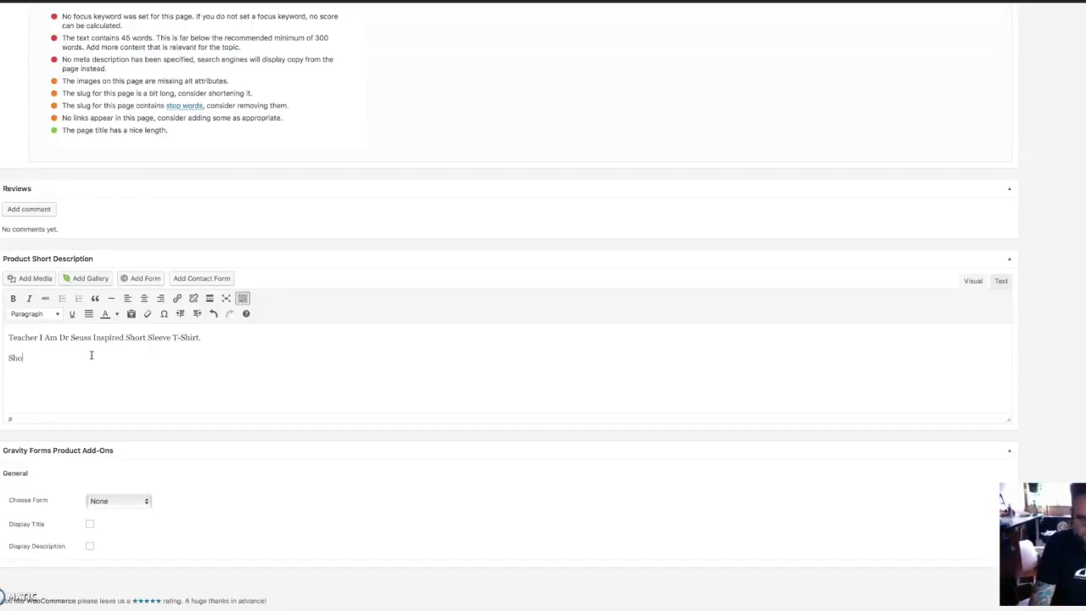
type("w everybody that you ")
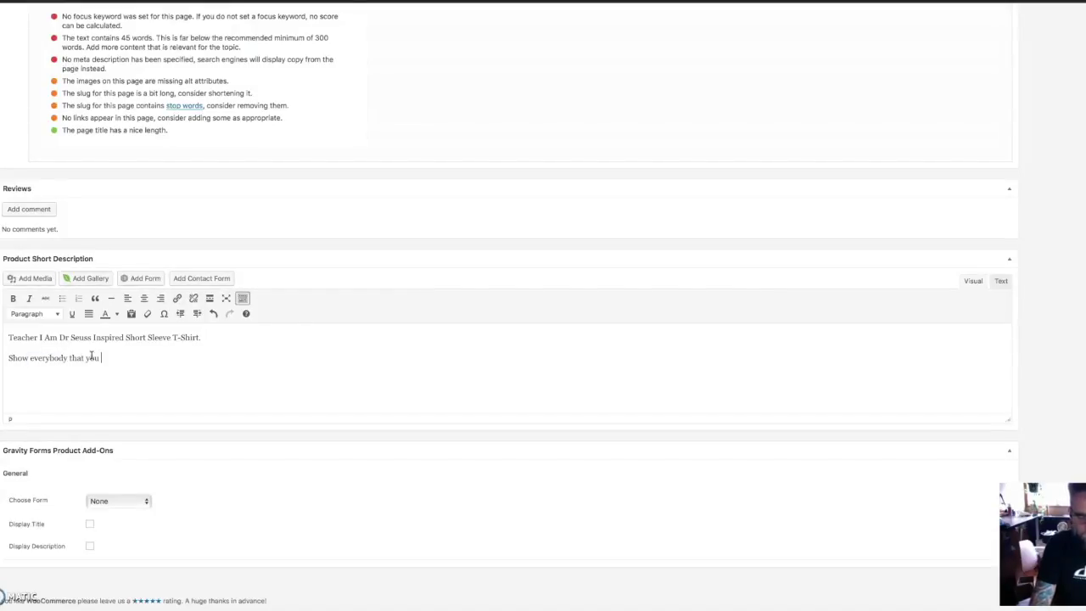
type("are a teacher")
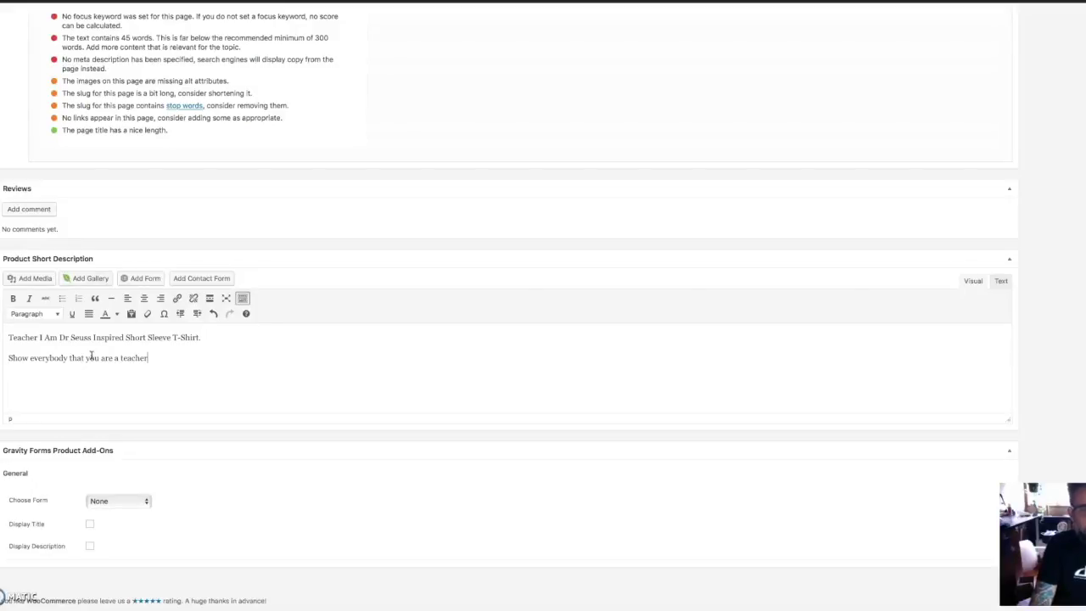
type("!")
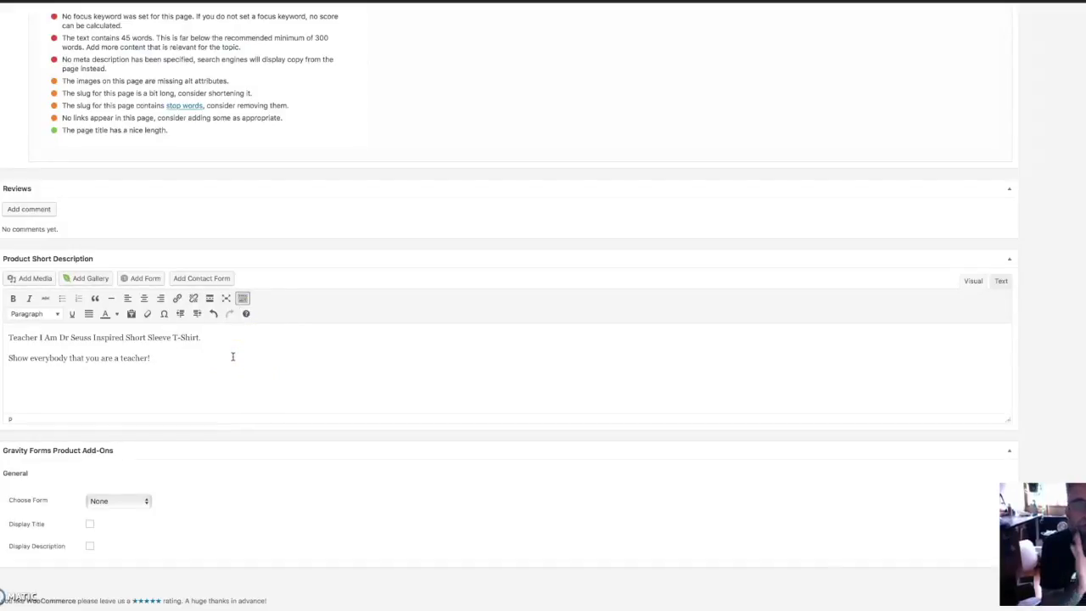
left_click(269, 368)
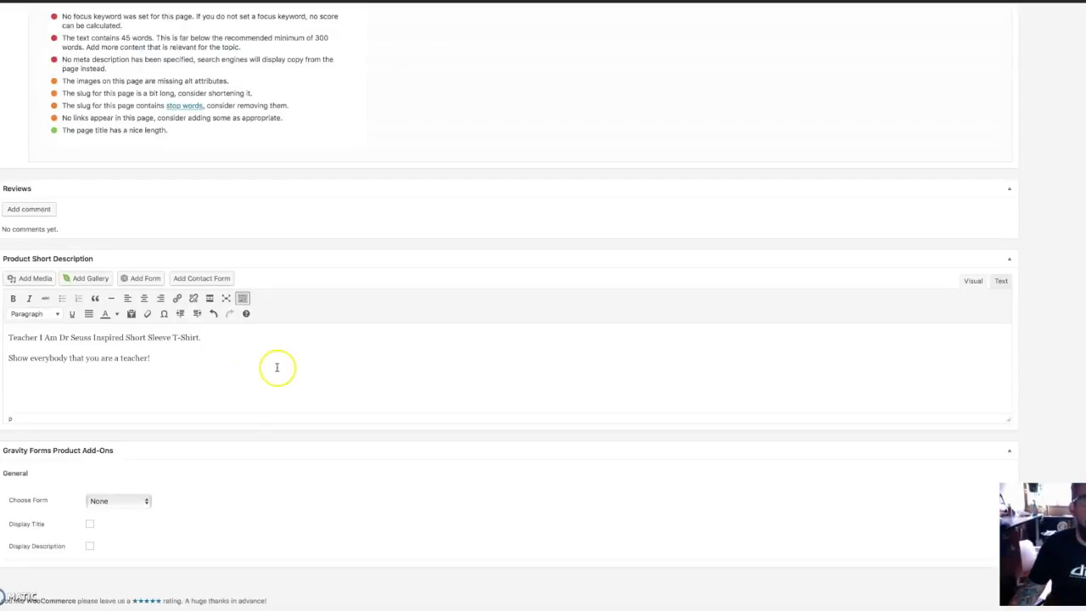
Step: Bring up the media library from the Product Gallery's Add product gallery images link
scroll(283, 380, "up", 3)
scroll(283, 381, "up", 10)
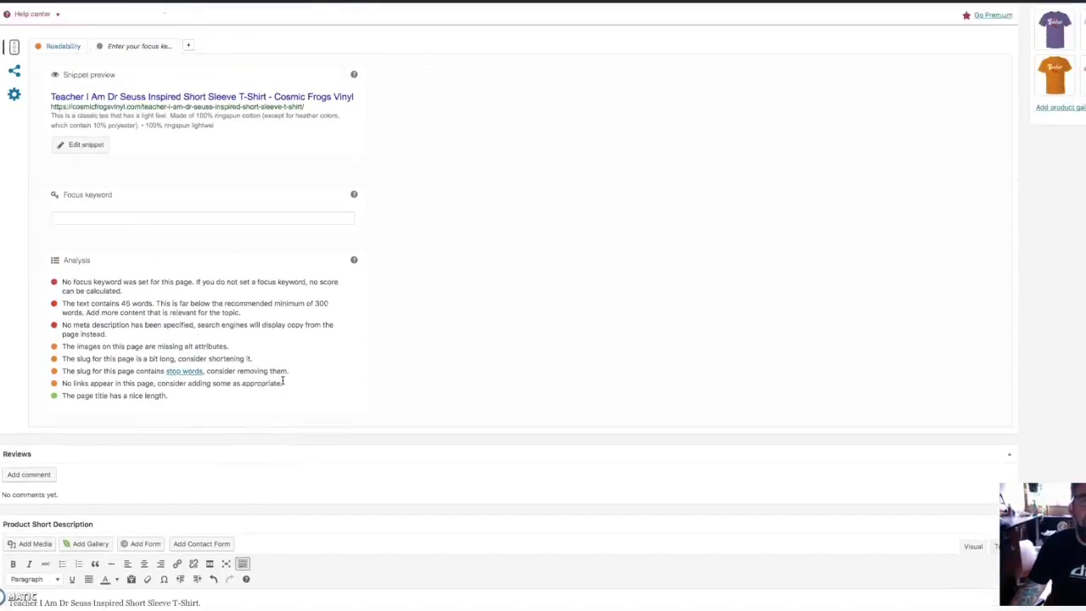
scroll(283, 380, "up", 12)
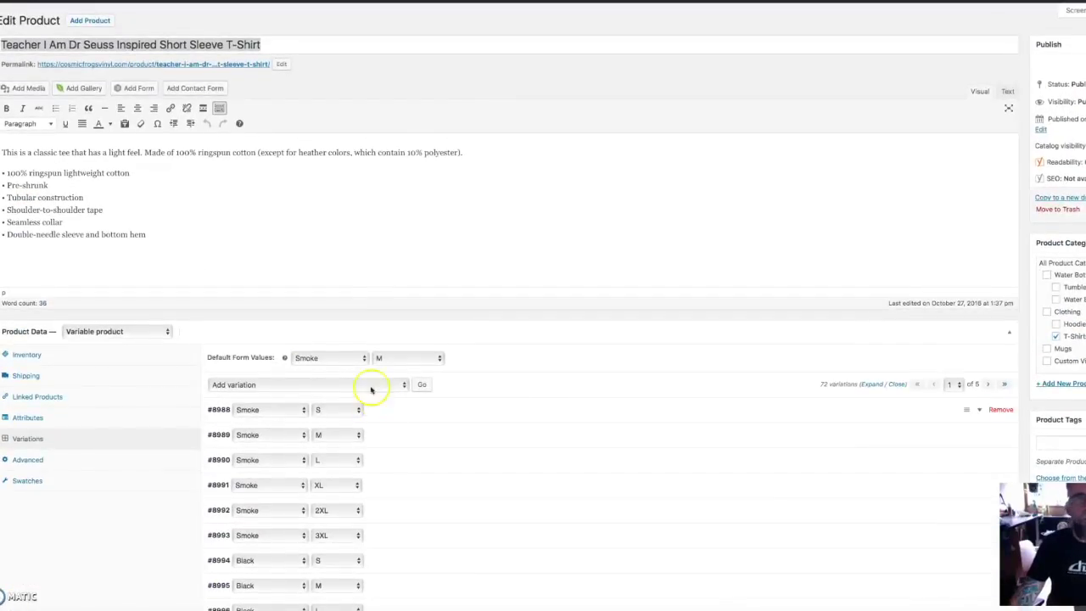
scroll(686, 464, "down", 12)
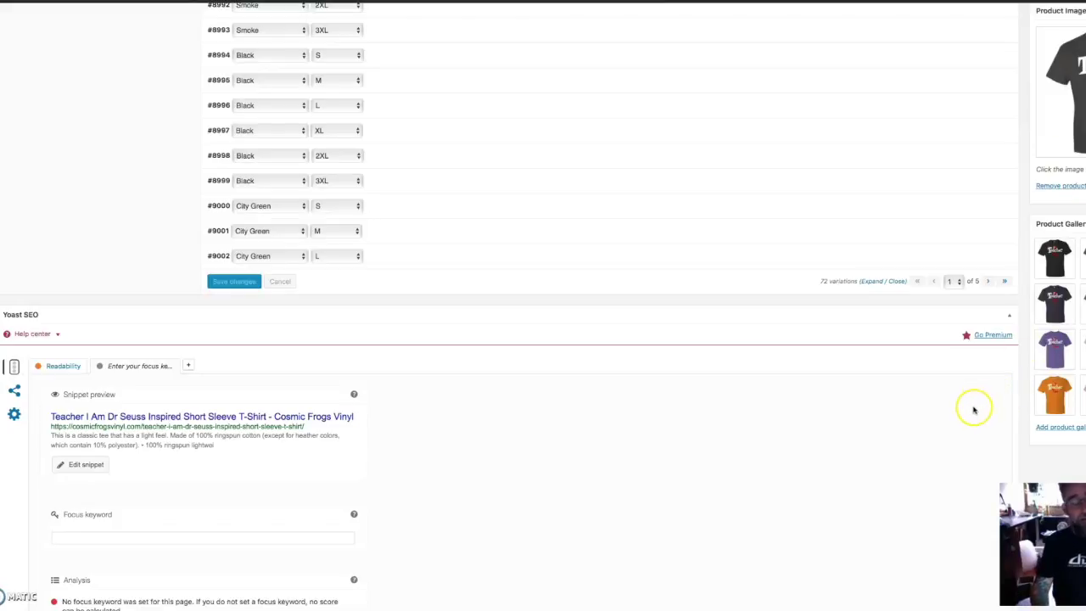
left_click(1075, 429)
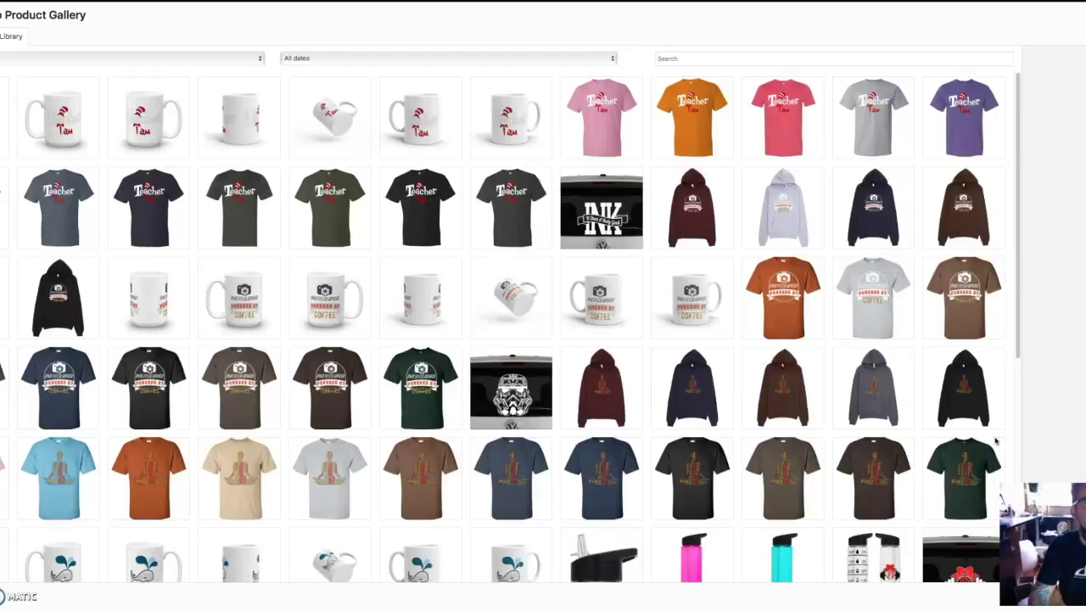
Step: Select the pink, orange, red, grey and purple Teacher shirt images, filling in their titles and alt text
left_click(604, 124)
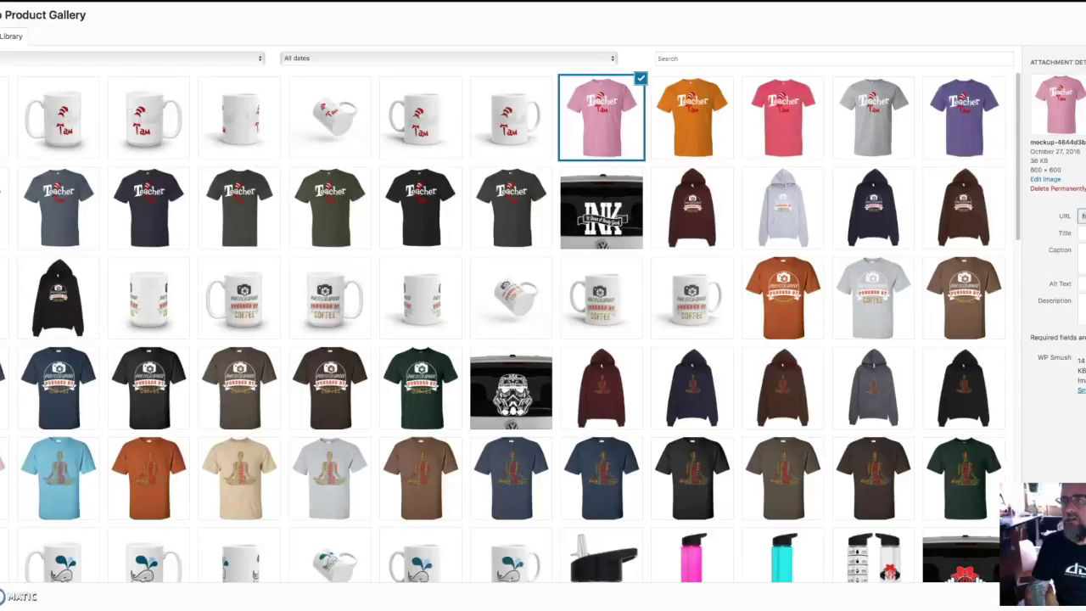
left_click(1082, 232)
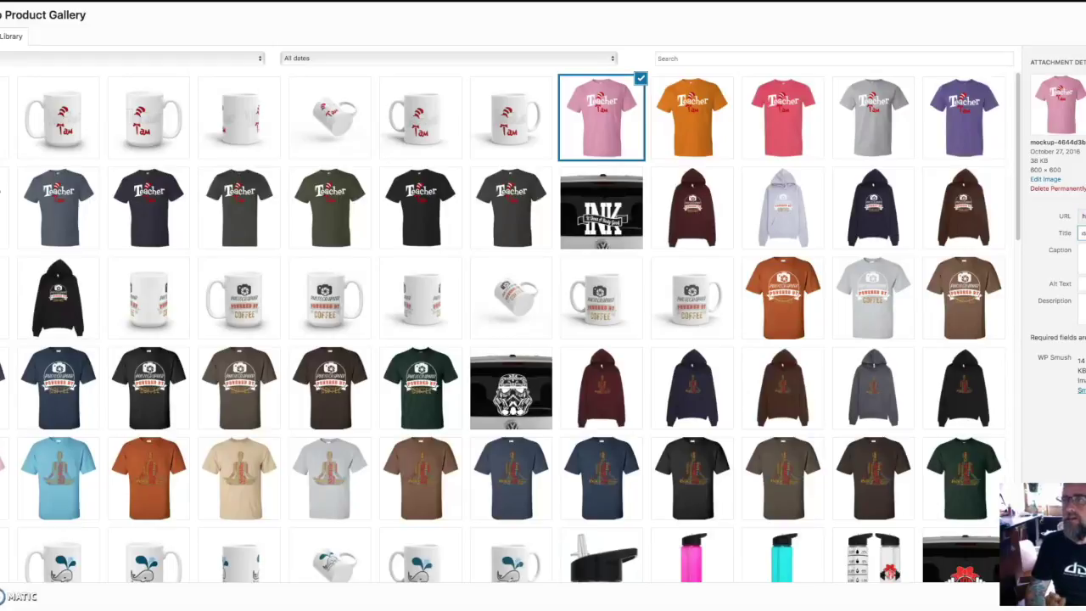
key("Tab")
key("ctrl+v")
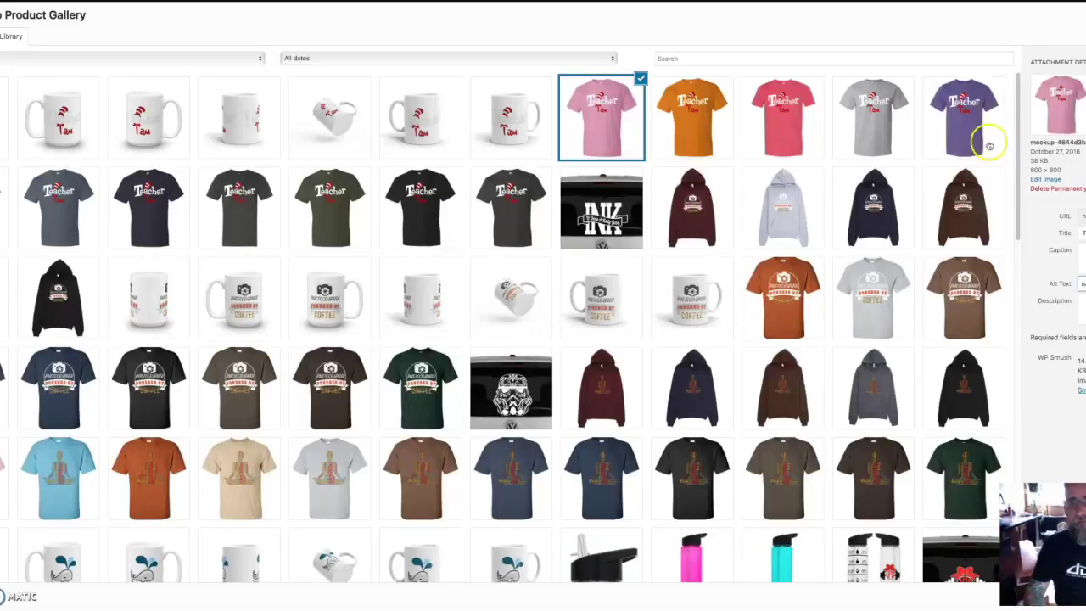
left_click(692, 122)
left_click(1081, 178)
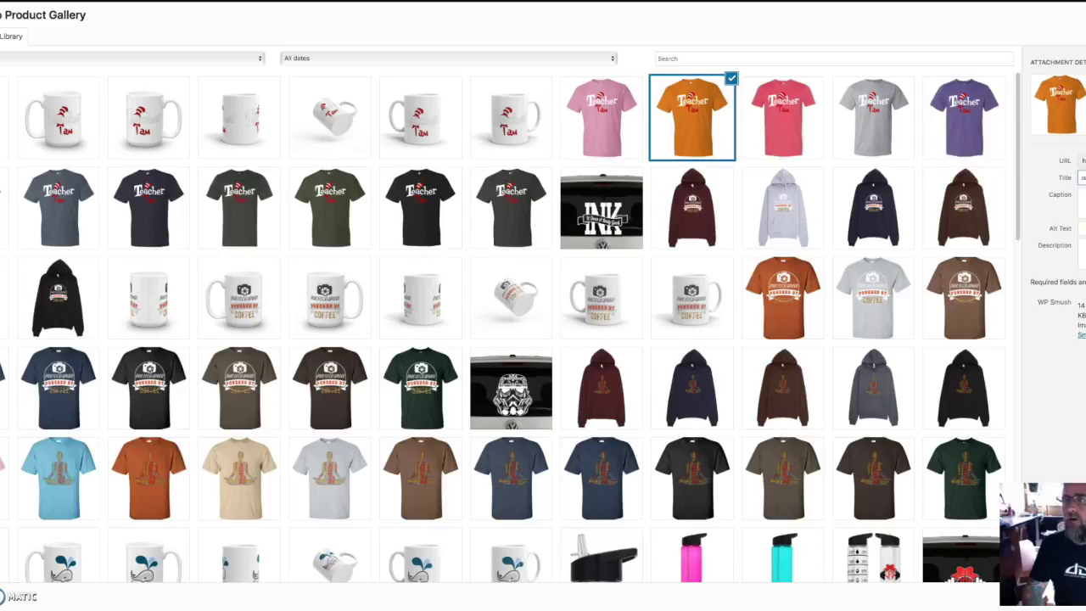
left_click(782, 121)
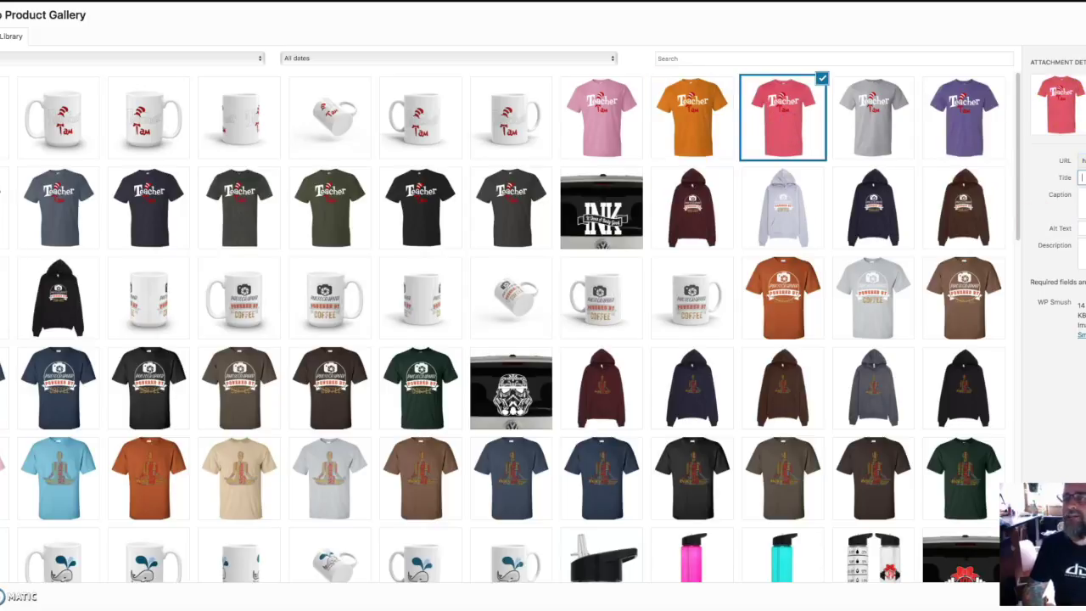
left_click(902, 136)
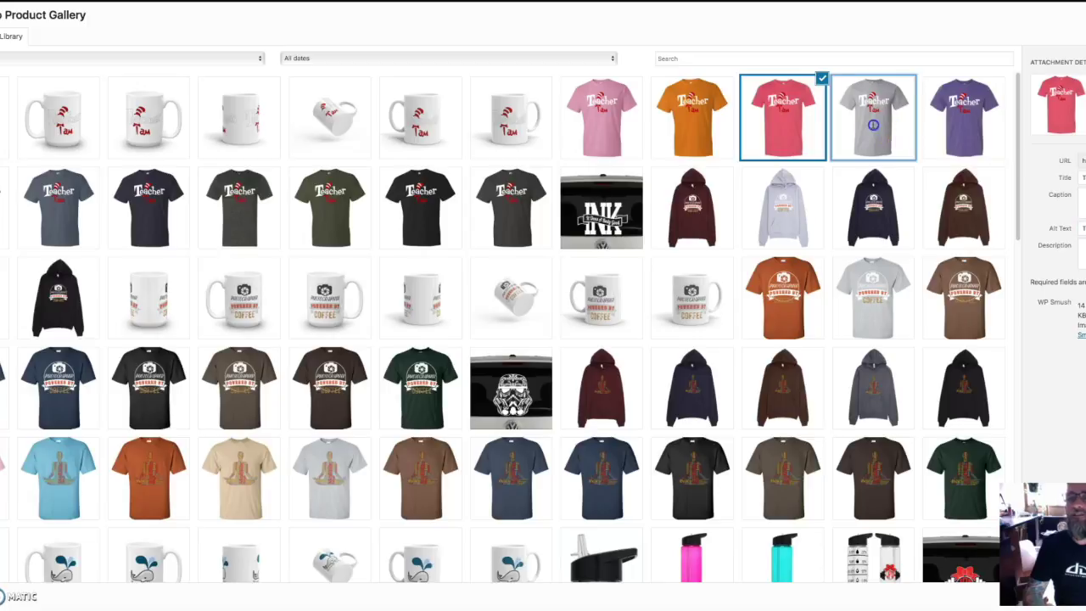
left_click(1081, 177)
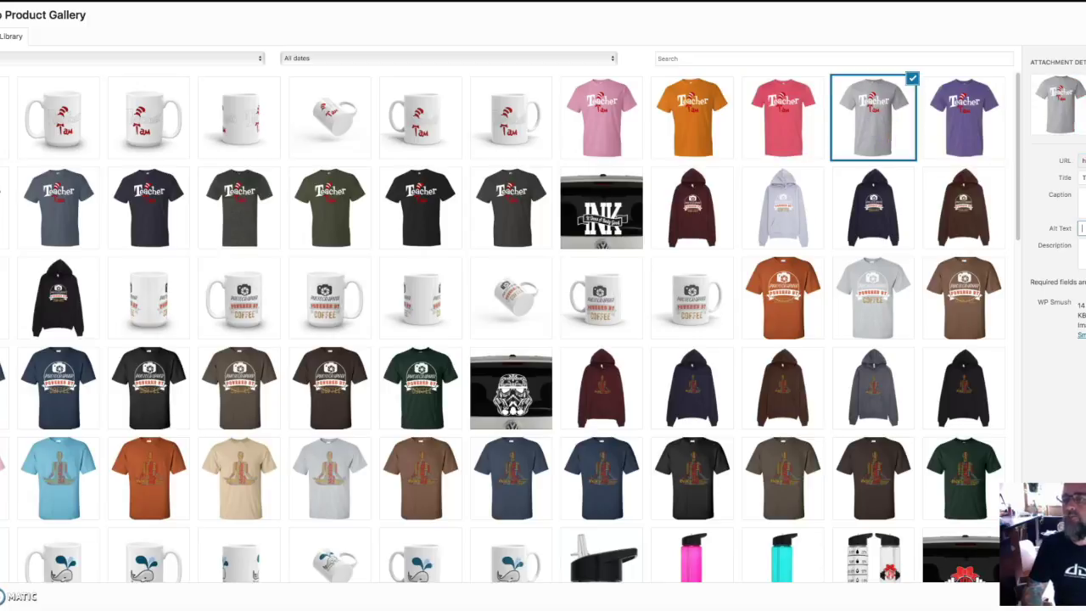
left_click(977, 138)
left_click(1081, 177)
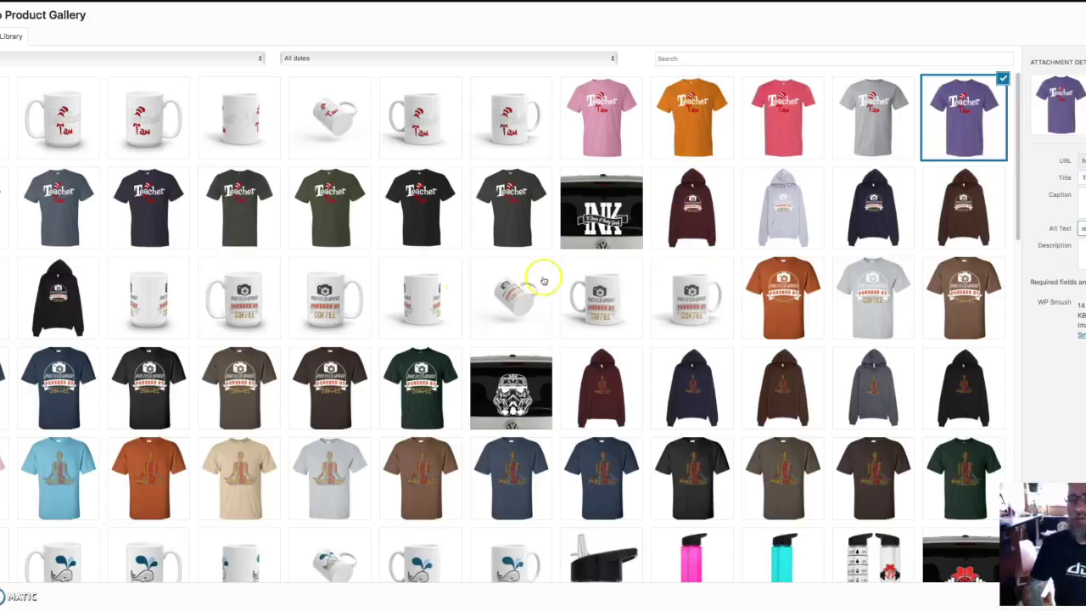
Step: Select the second-row grey, navy, dark grey, olive and black tees, edit their details, and add all to the gallery
left_click(5, 218)
left_click(1082, 178)
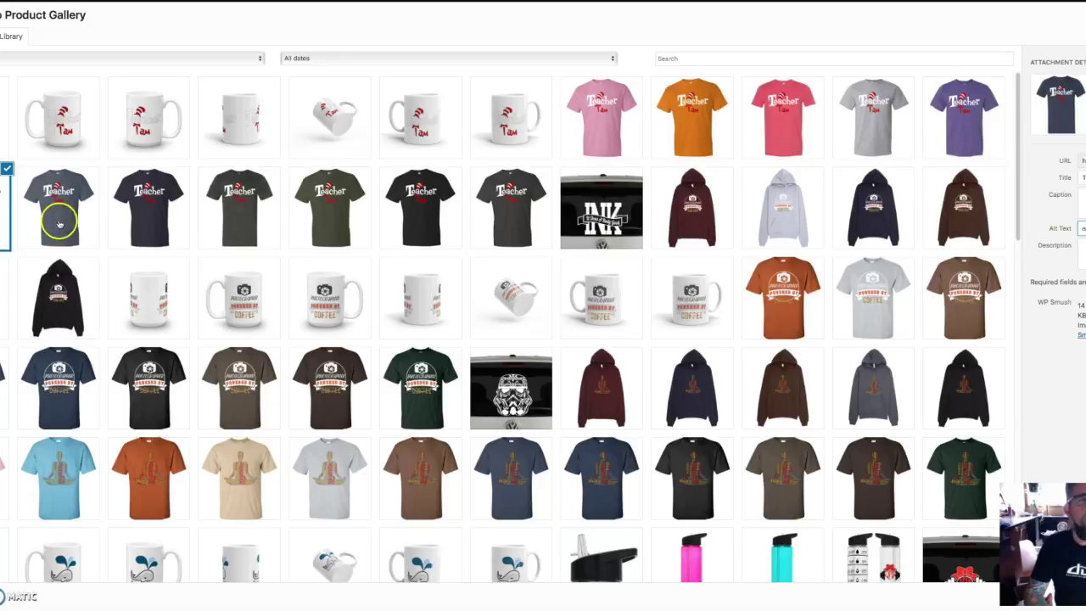
left_click(58, 221)
left_click(1081, 178)
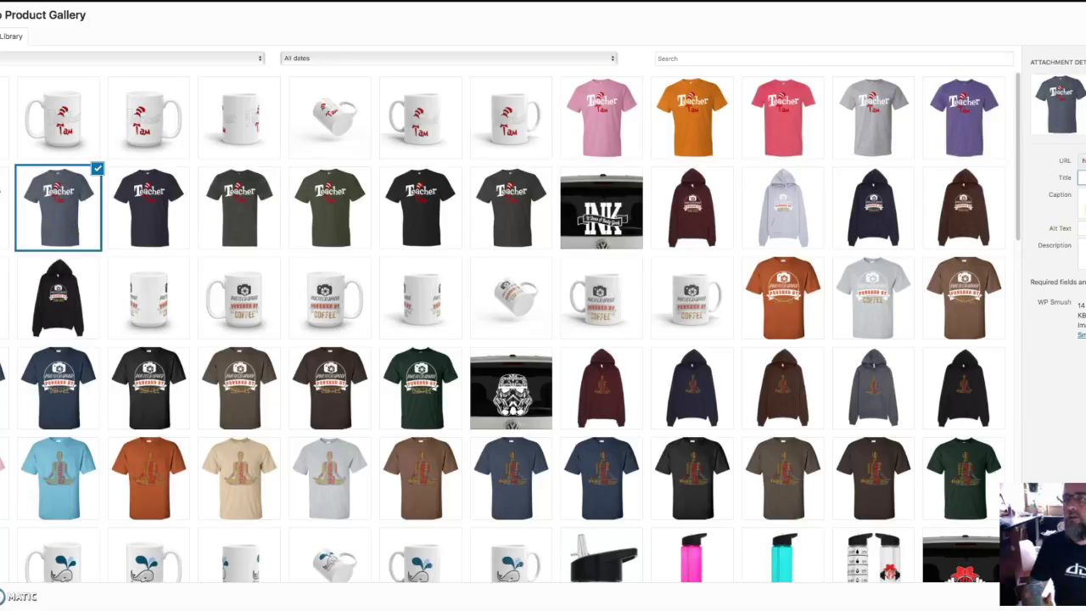
left_click(170, 218)
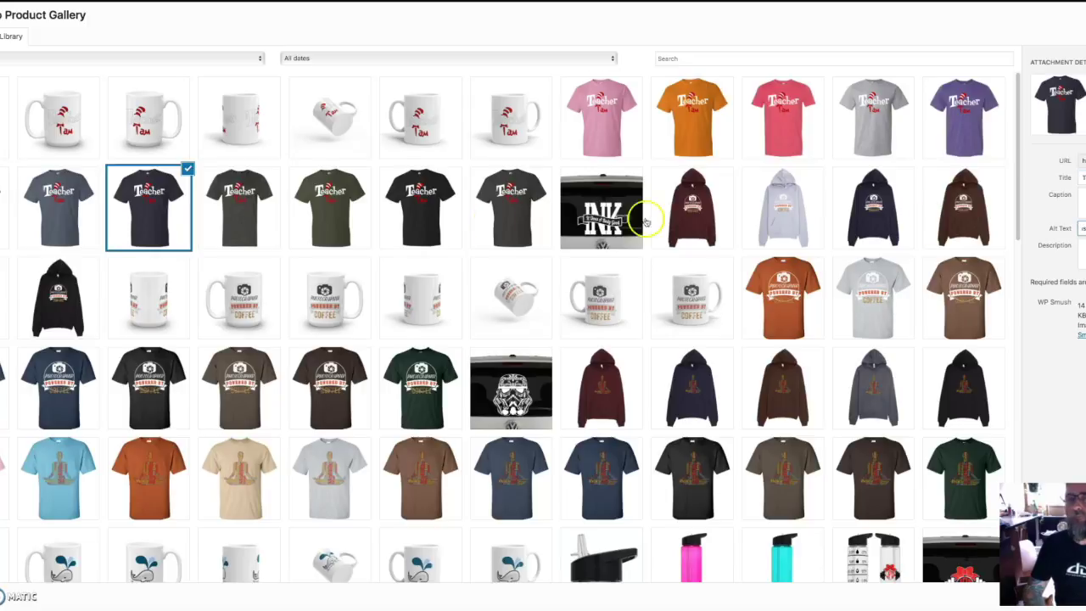
left_click(246, 203)
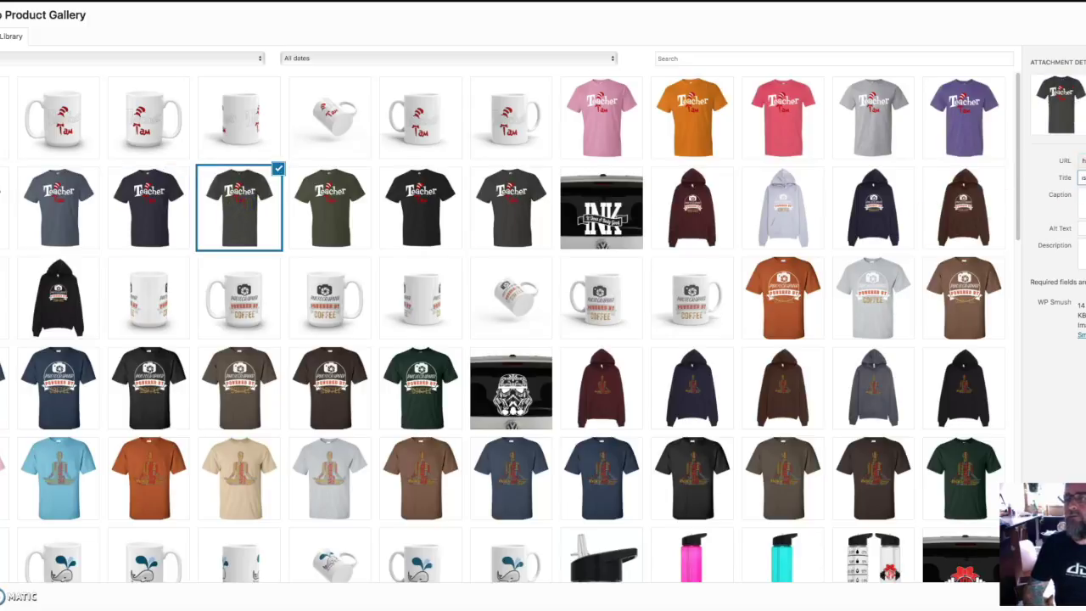
left_click(351, 235)
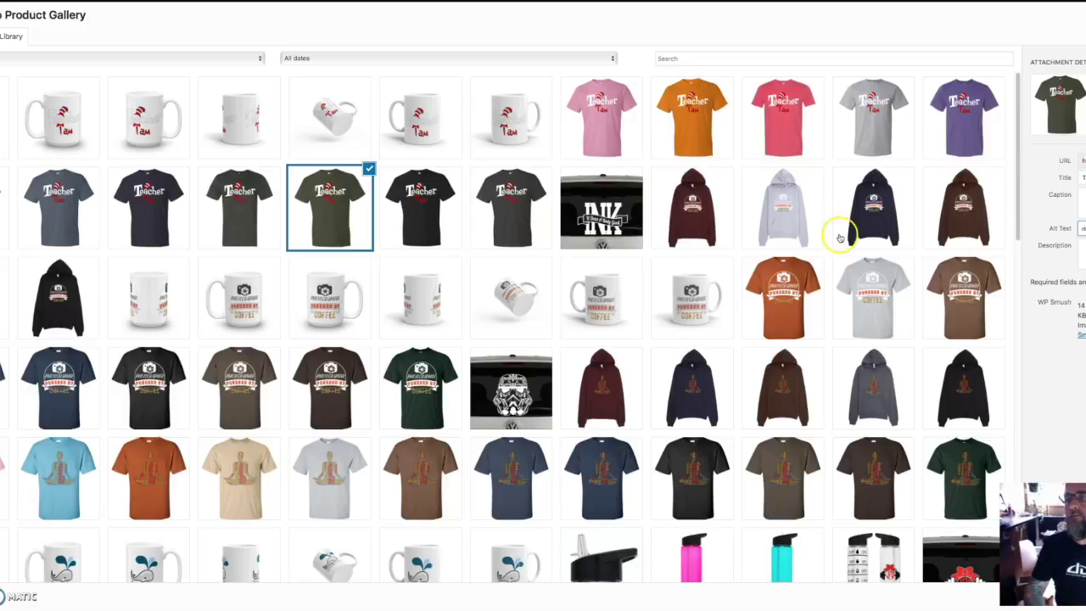
left_click(436, 223)
left_click(1082, 228)
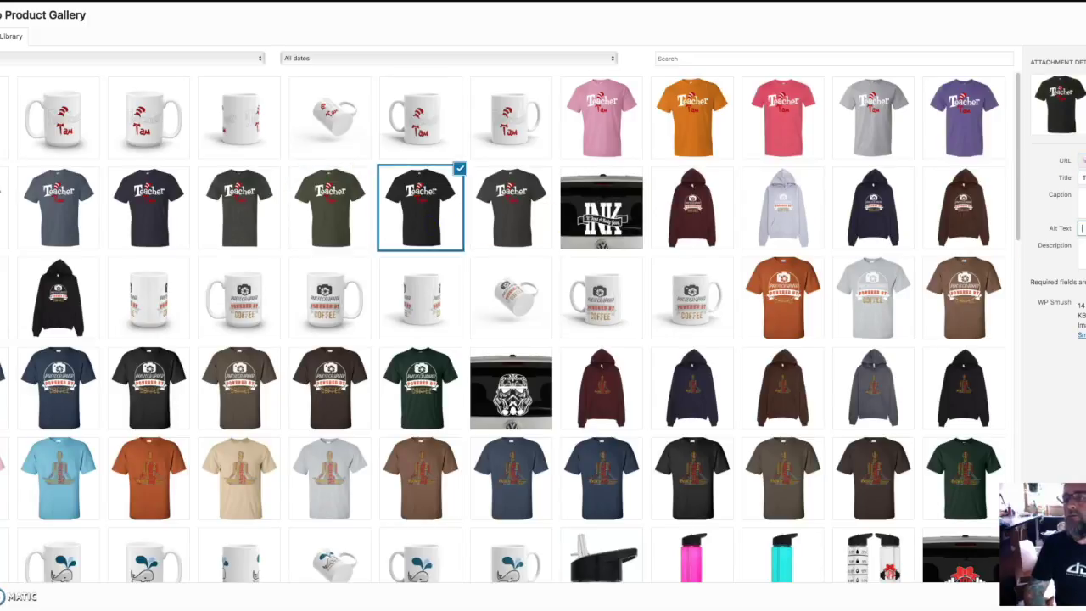
left_click(538, 223)
left_click(1082, 177)
left_click(1082, 228)
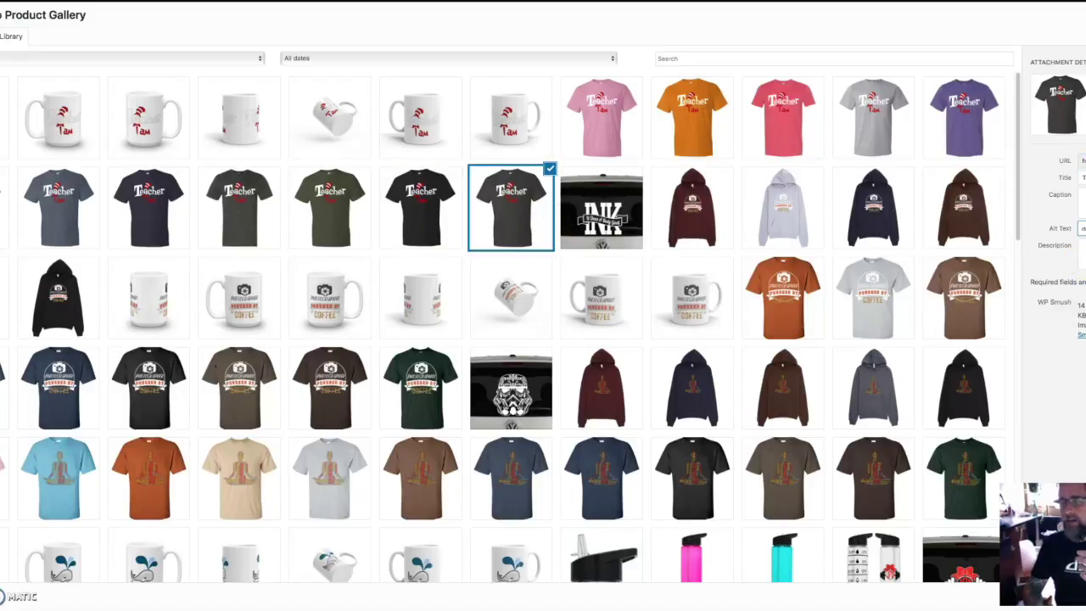
key("Return")
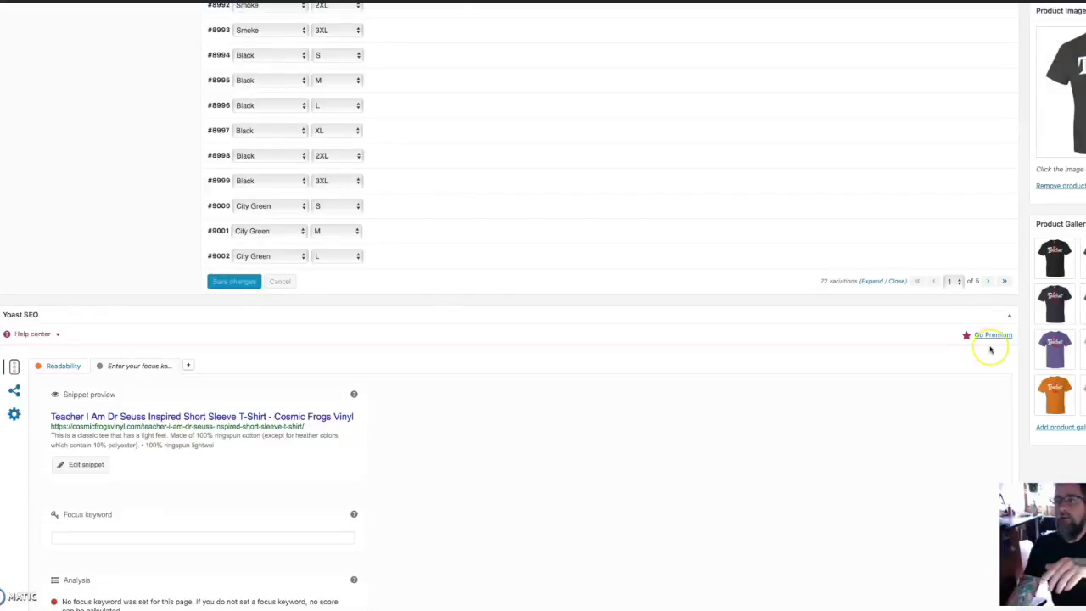
scroll(986, 347, "up", 1)
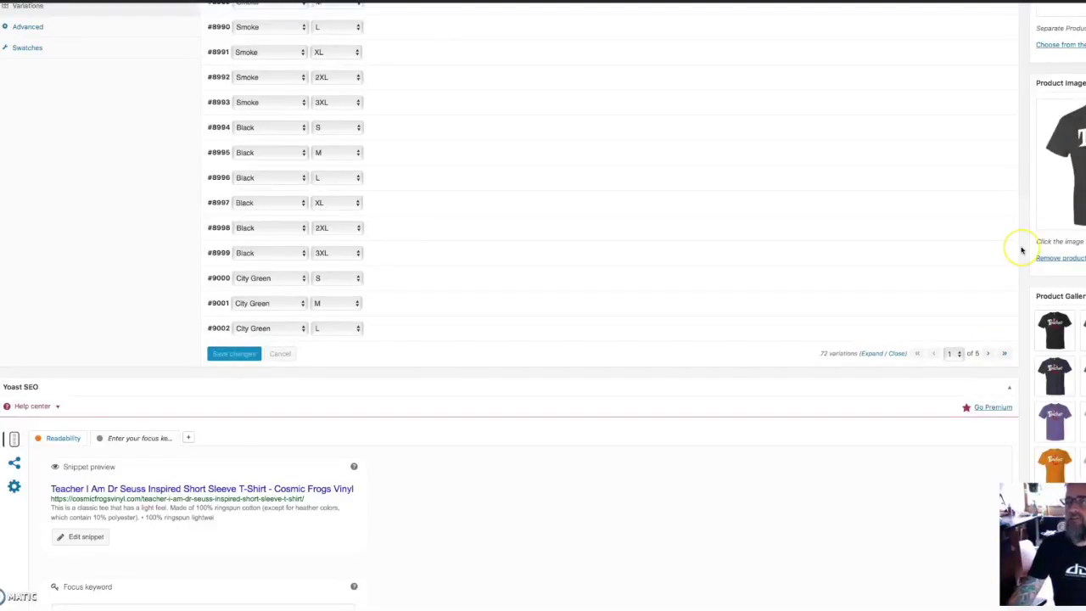
scroll(1023, 248, "up", 4)
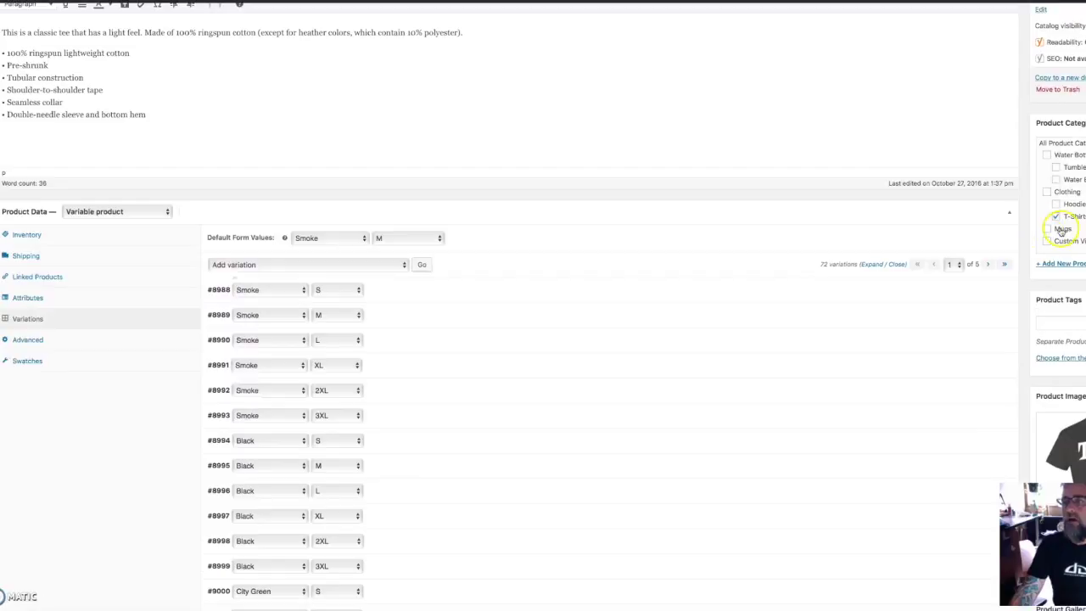
scroll(1062, 204, "up", 2)
scroll(1065, 197, "up", 5)
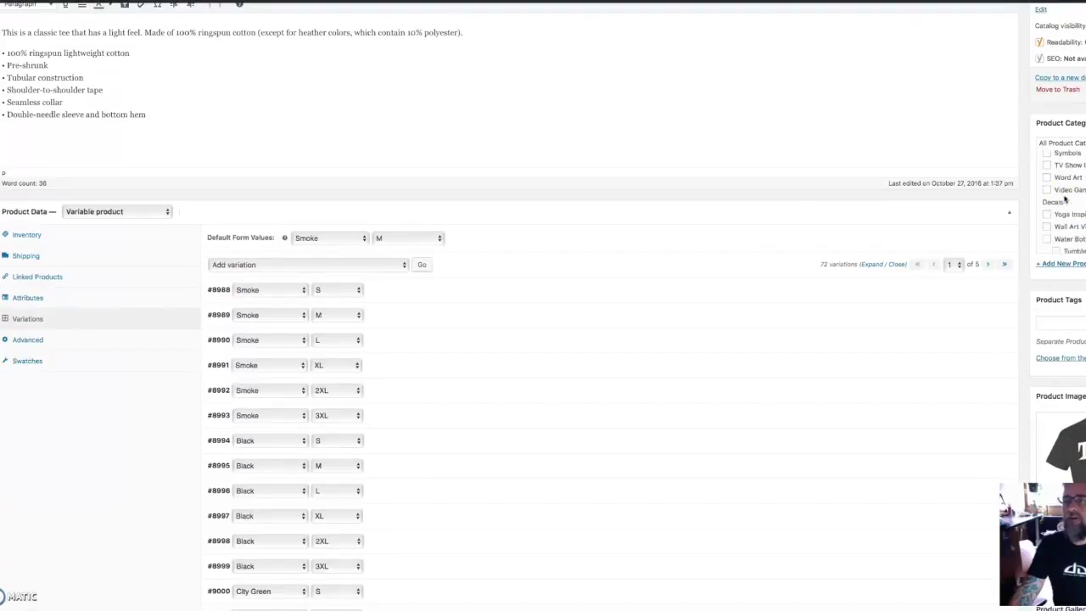
scroll(1065, 198, "down", 5)
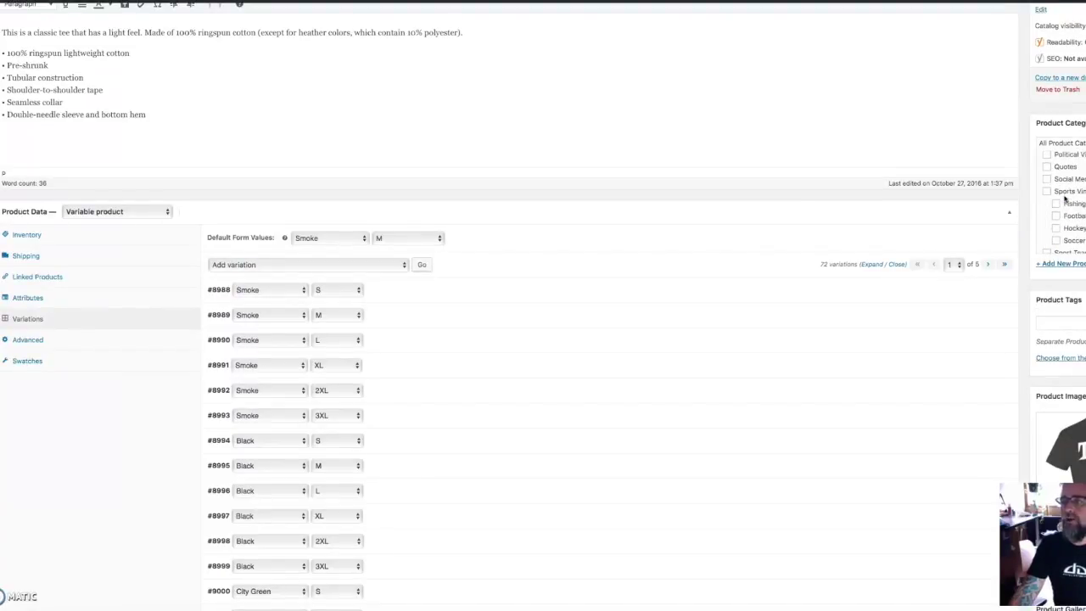
scroll(1065, 204, "down", 3)
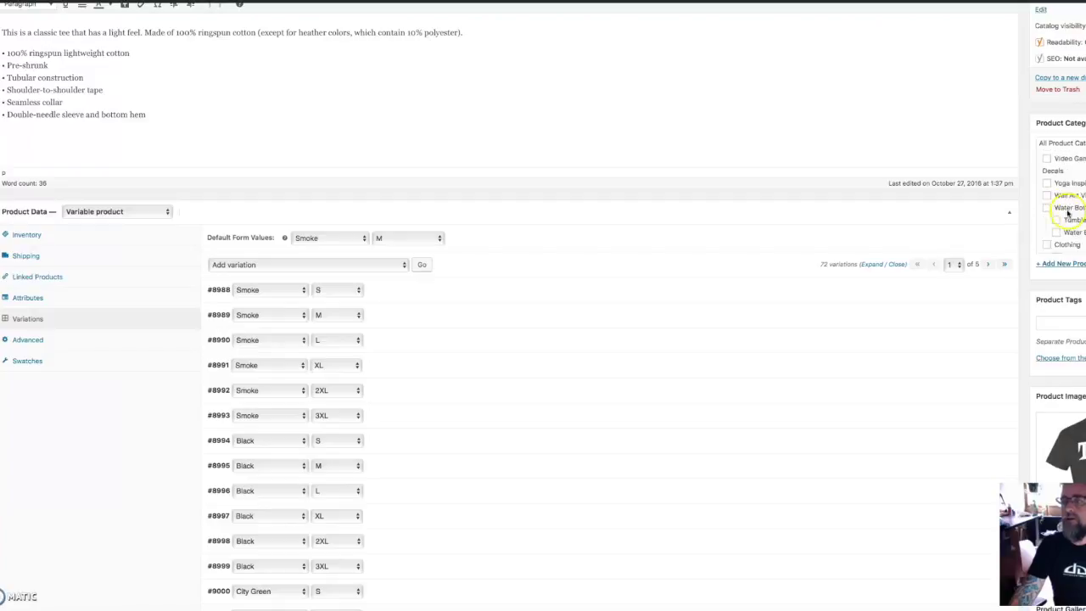
Step: Add the Teacher product tag using the tag field's autocomplete suggestion
left_click(1058, 322)
type("Teacher")
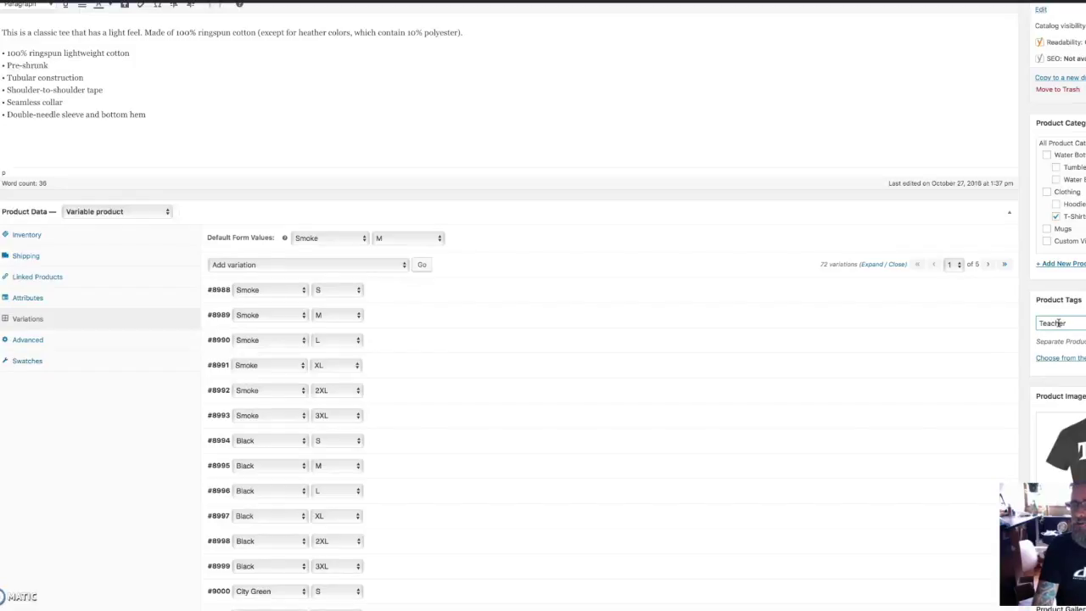
left_click(1054, 337)
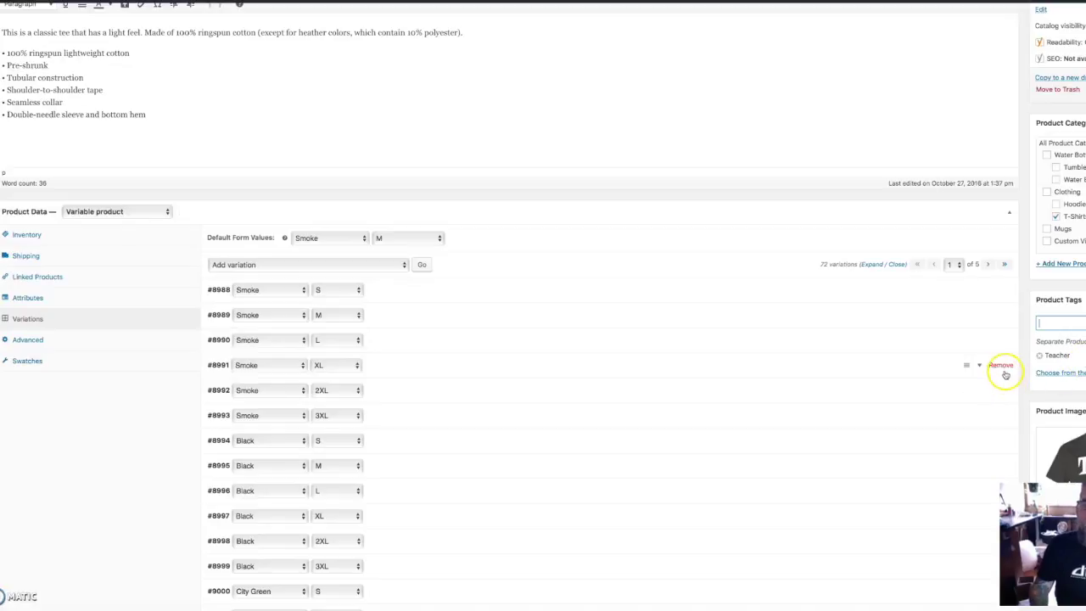
mouse_move(998, 377)
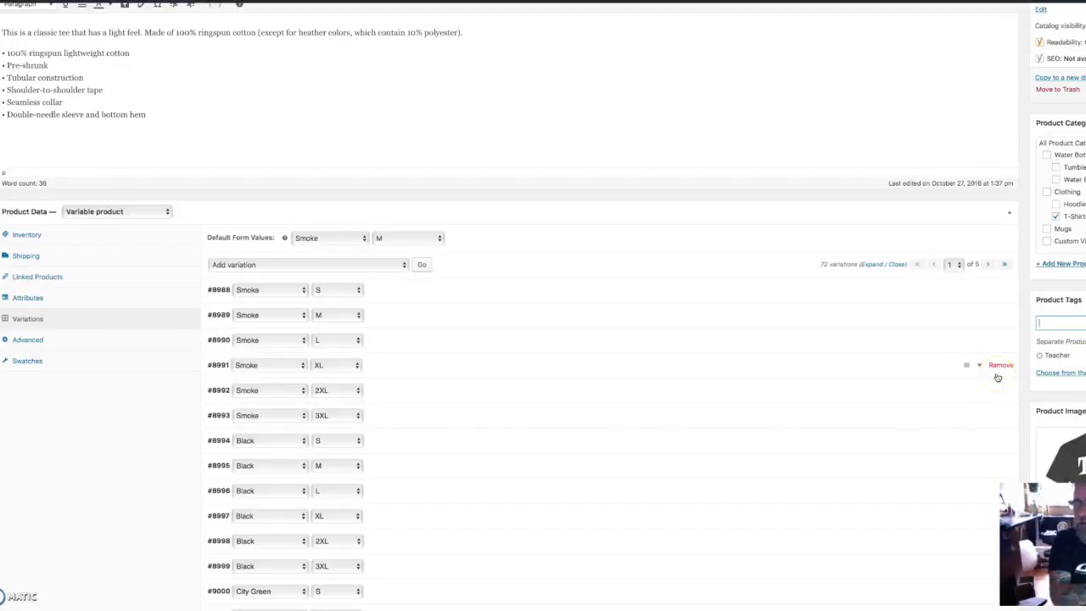
scroll(1060, 225, "down", 5)
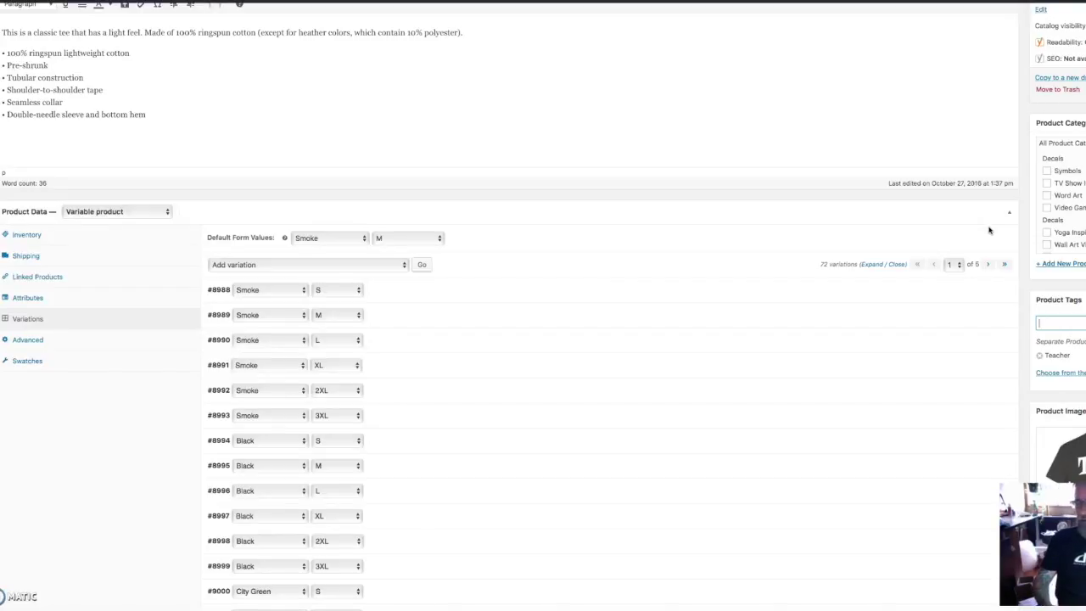
scroll(834, 255, "up", 3)
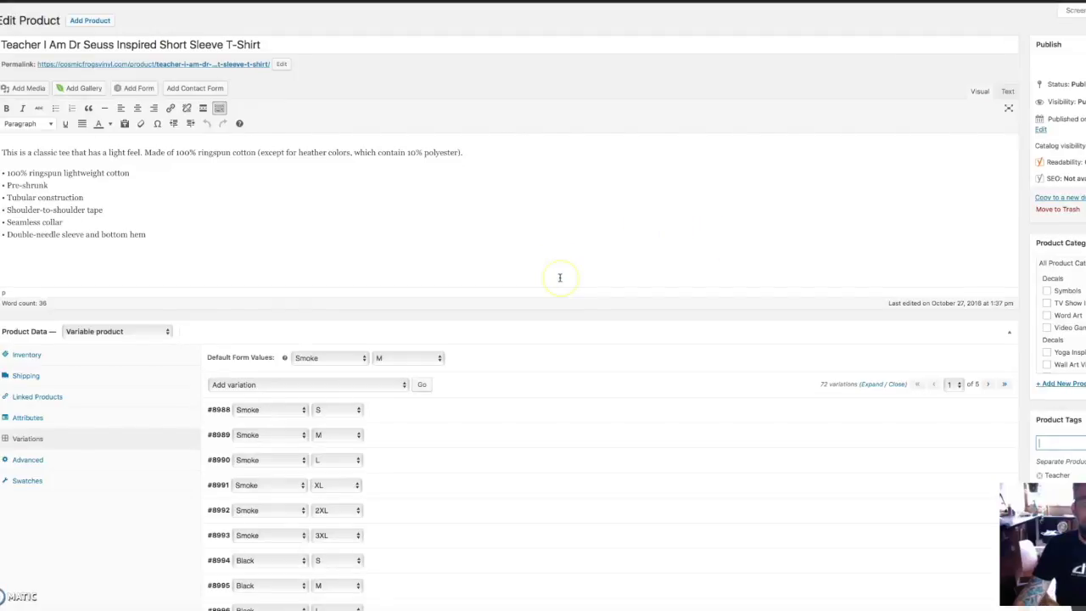
Step: Review the product's Color and Size attributes and then its Advanced settings
scroll(559, 278, "down", 5)
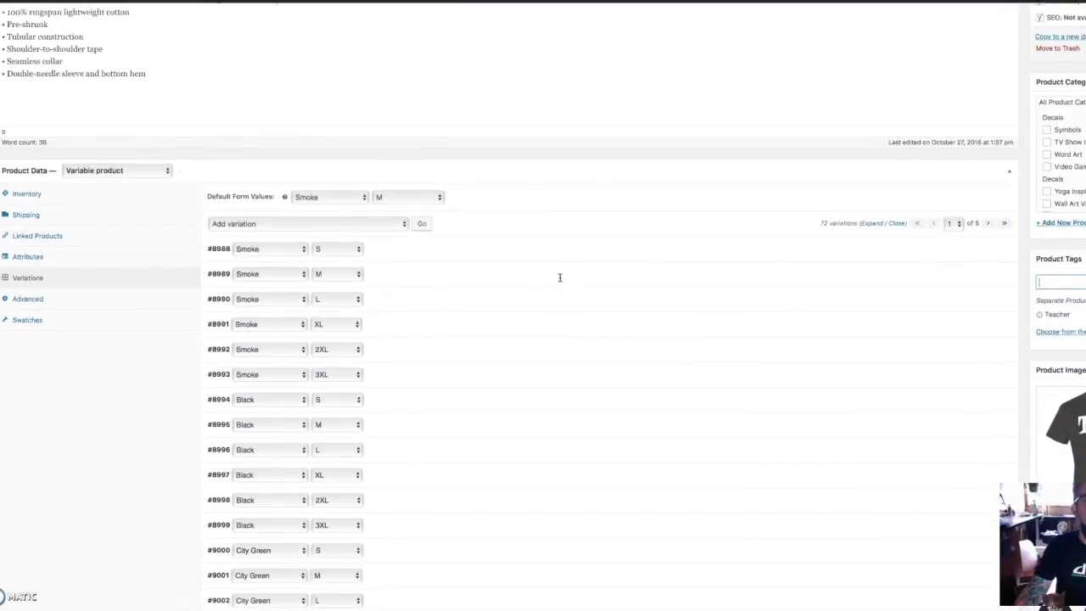
left_click(115, 252)
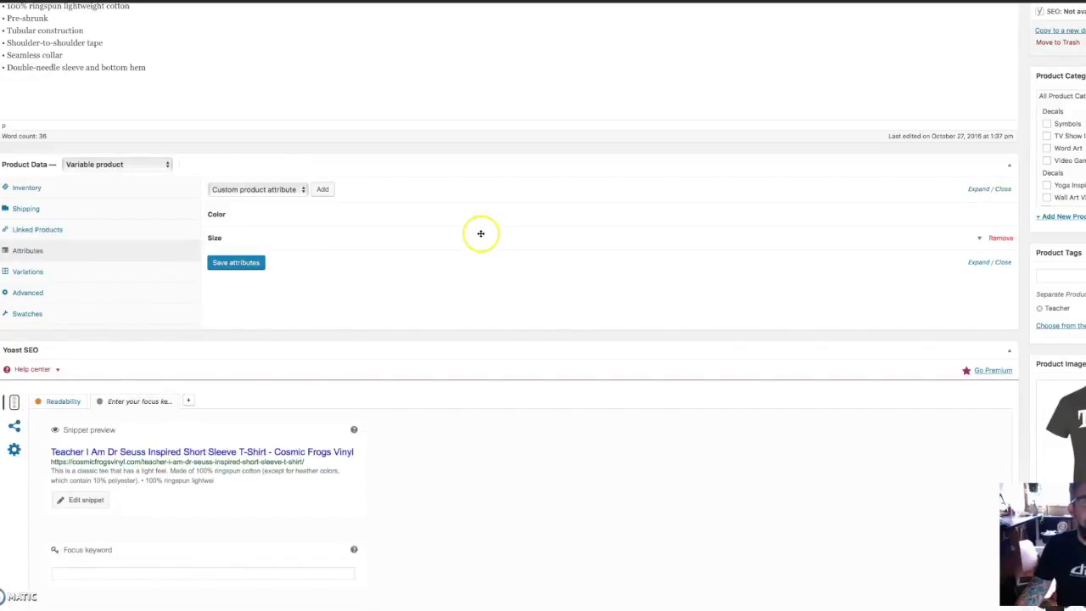
left_click(56, 292)
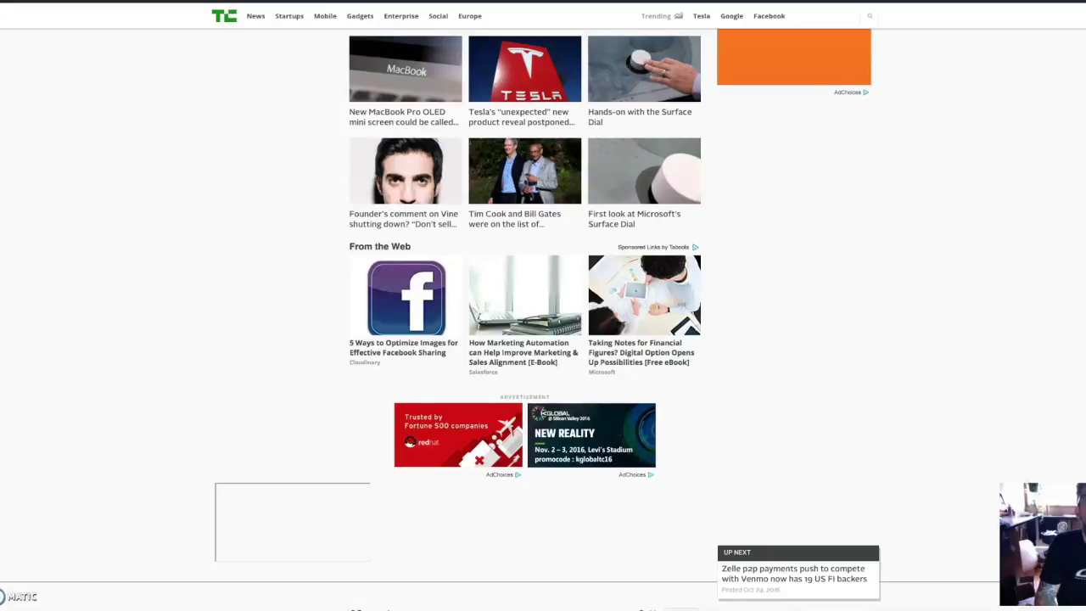
Step: Go to the Cosmic Frogs Vinyl storefront through the address bar
key("super+l")
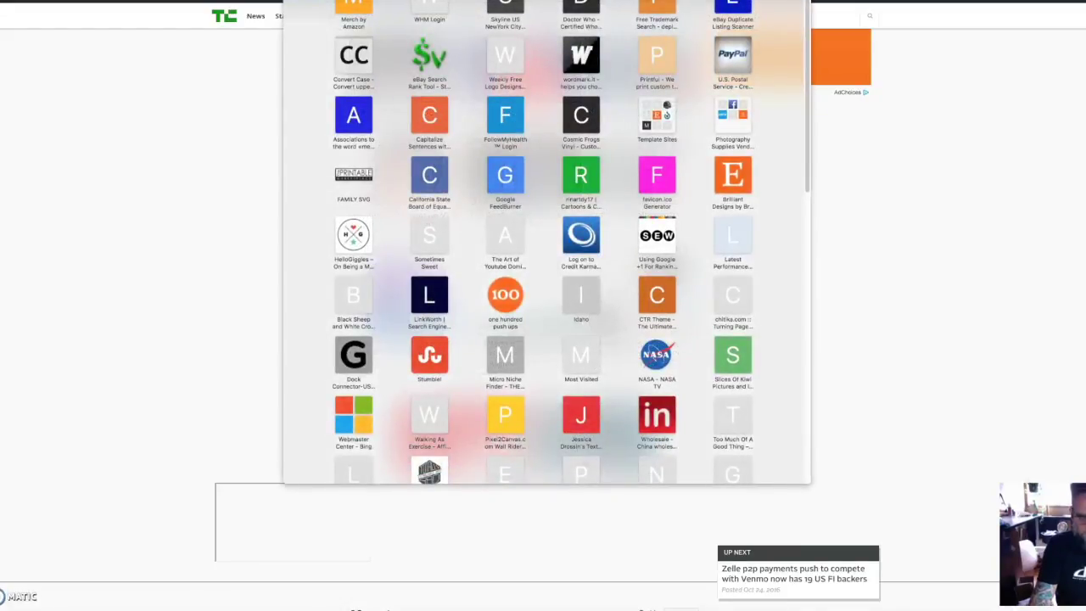
type("cosmicfrogs")
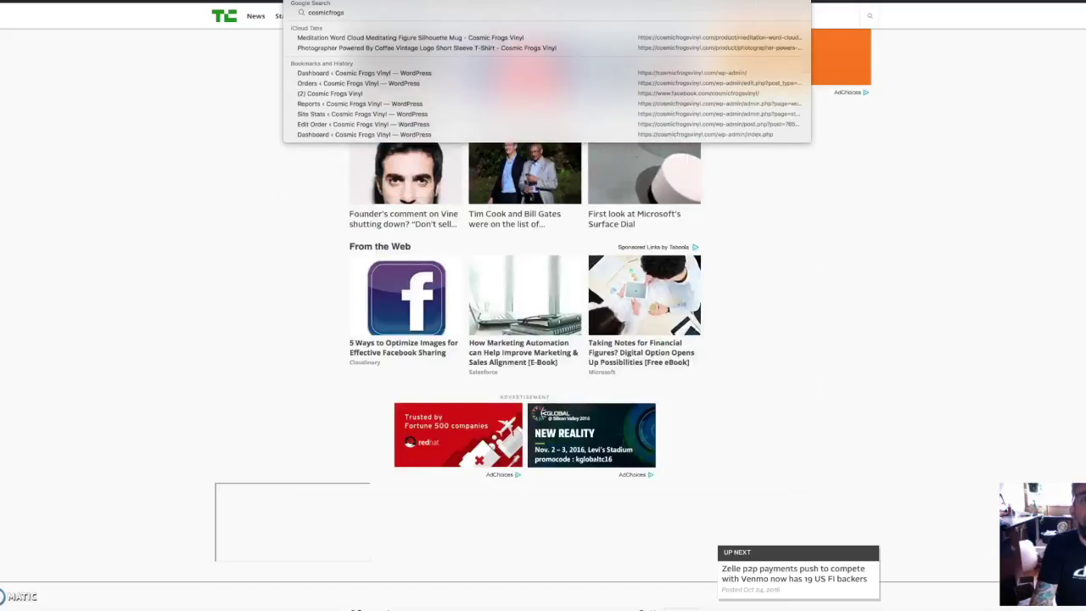
key("Escape")
Step: Open the Teacher T-shirt from the homepage and scroll through its live product page
scroll(249, 275, "down", 4)
scroll(250, 275, "down", 1)
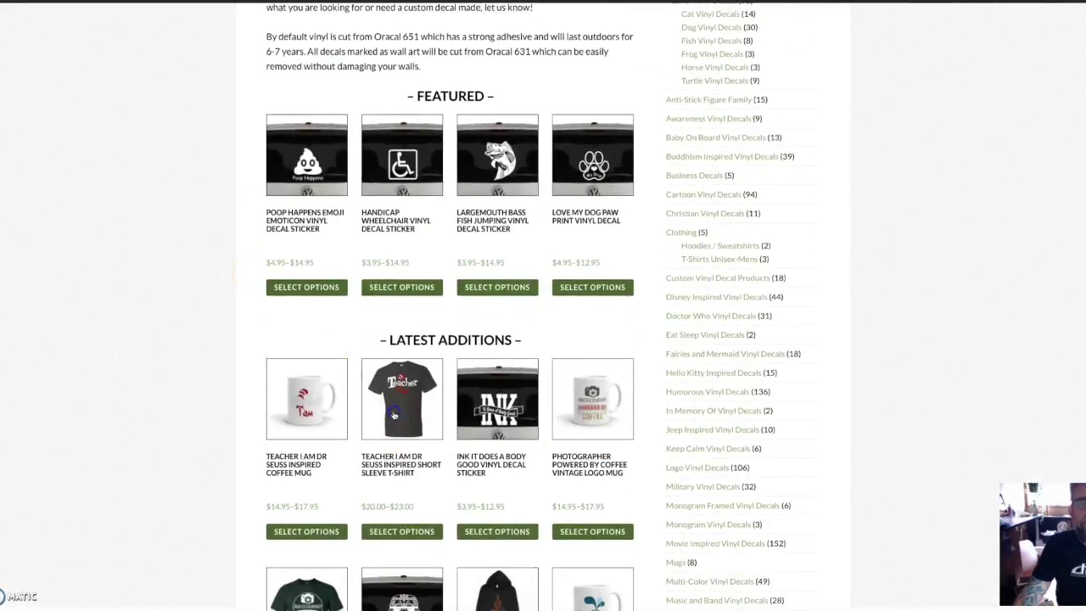
left_click(393, 415)
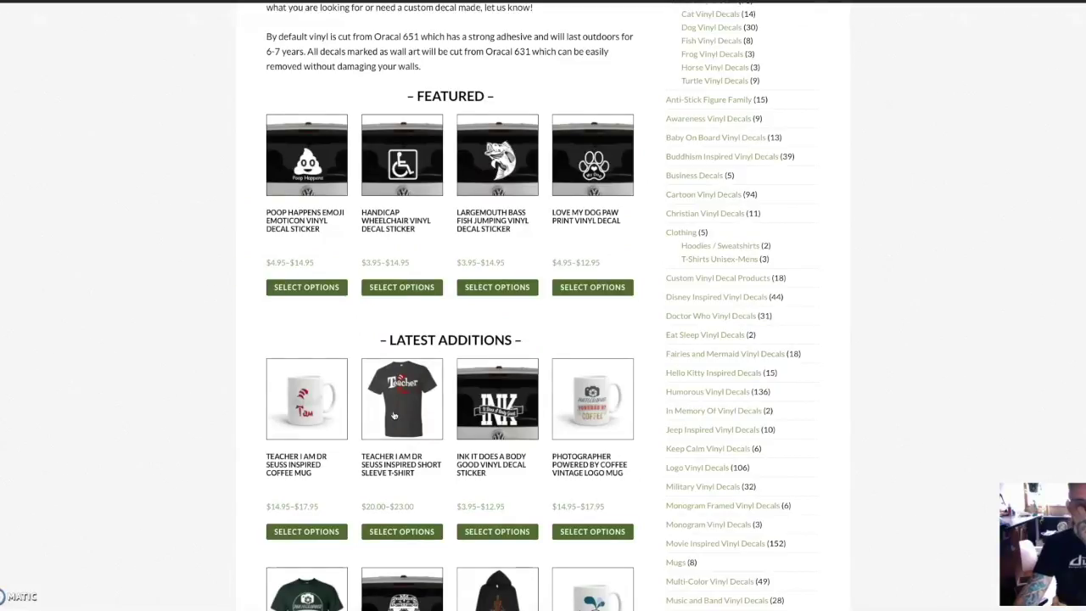
scroll(394, 414, "down", 4)
scroll(394, 415, "down", 3)
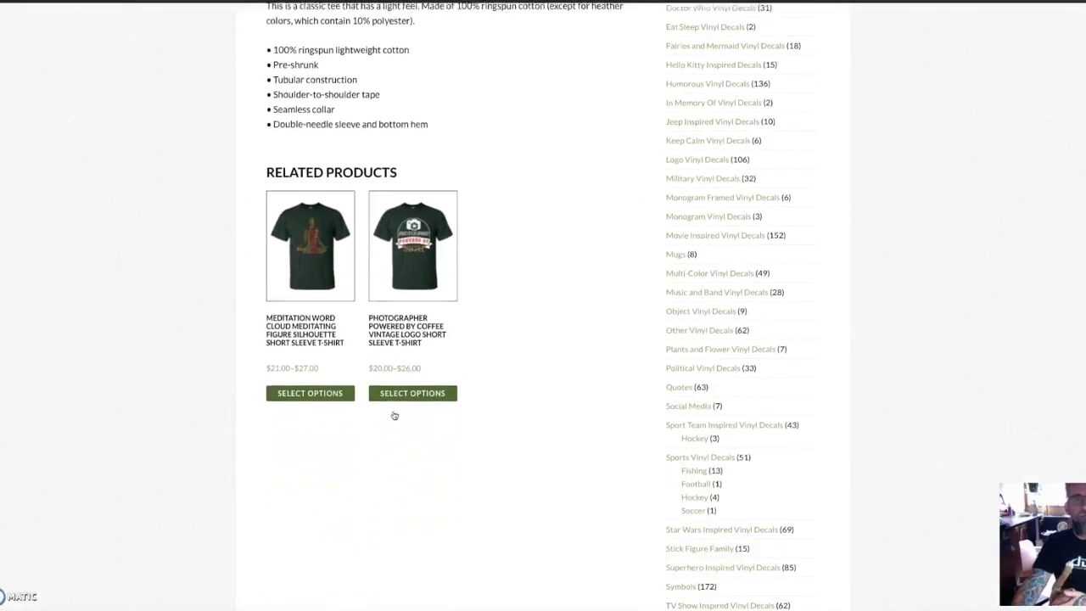
scroll(393, 415, "up", 1)
scroll(395, 416, "down", 2)
scroll(394, 416, "up", 4)
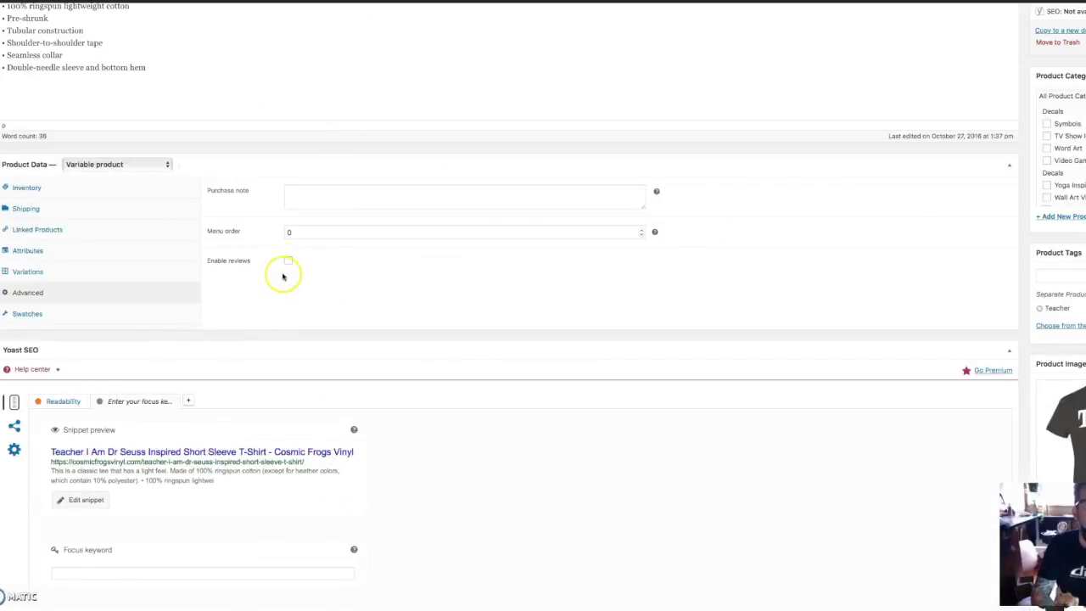
Step: Tick Enable reviews in the product's Advanced settings
left_click(288, 260)
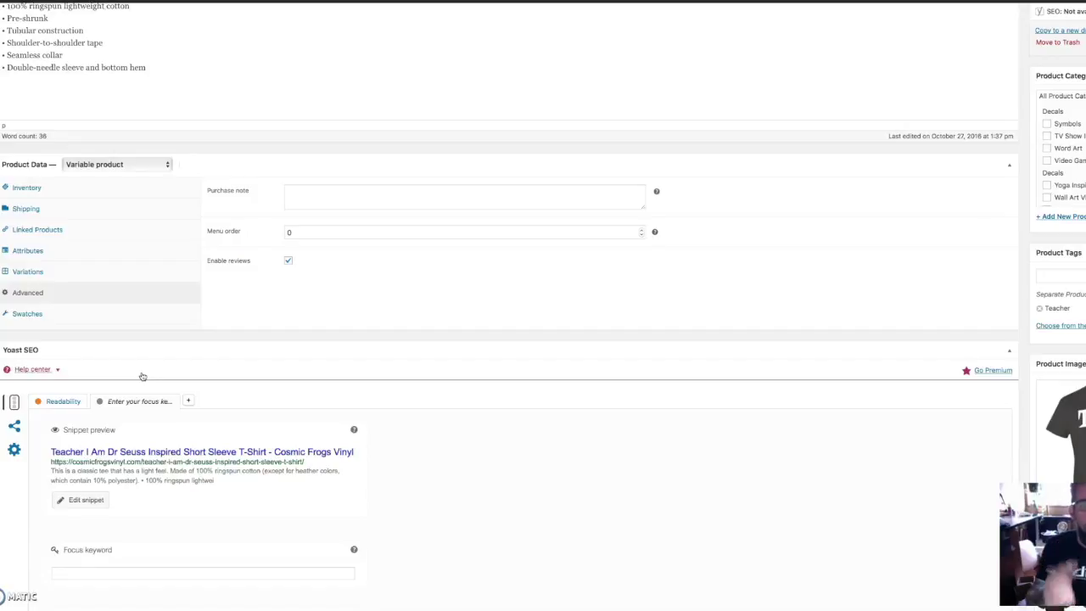
Step: Show the tee's Shipping settings: weight 0, blank dimensions, No shipping class
scroll(303, 347, "down", 3)
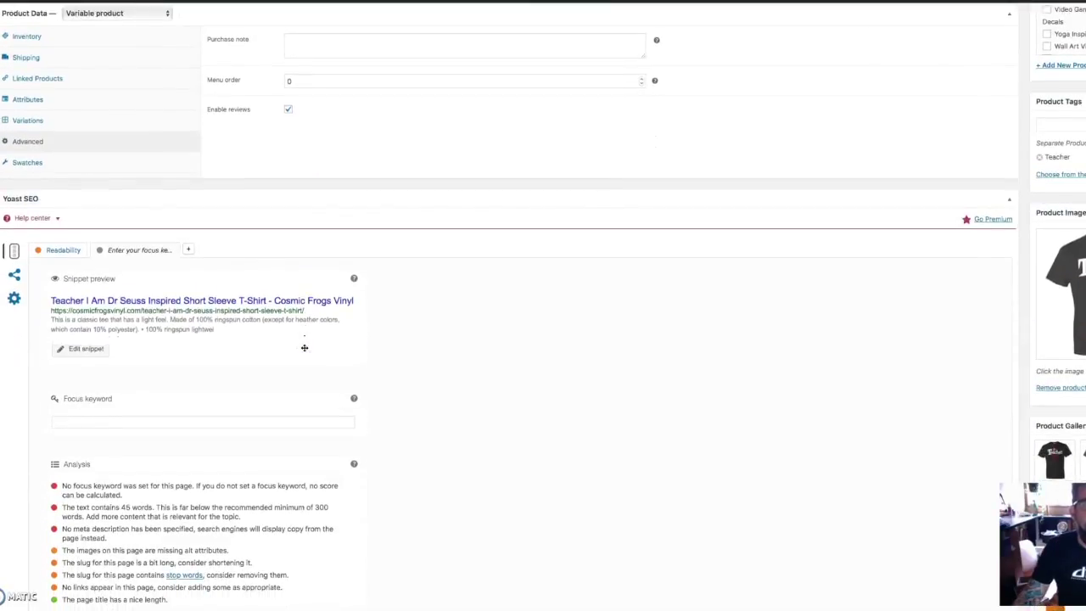
scroll(303, 348, "up", 5)
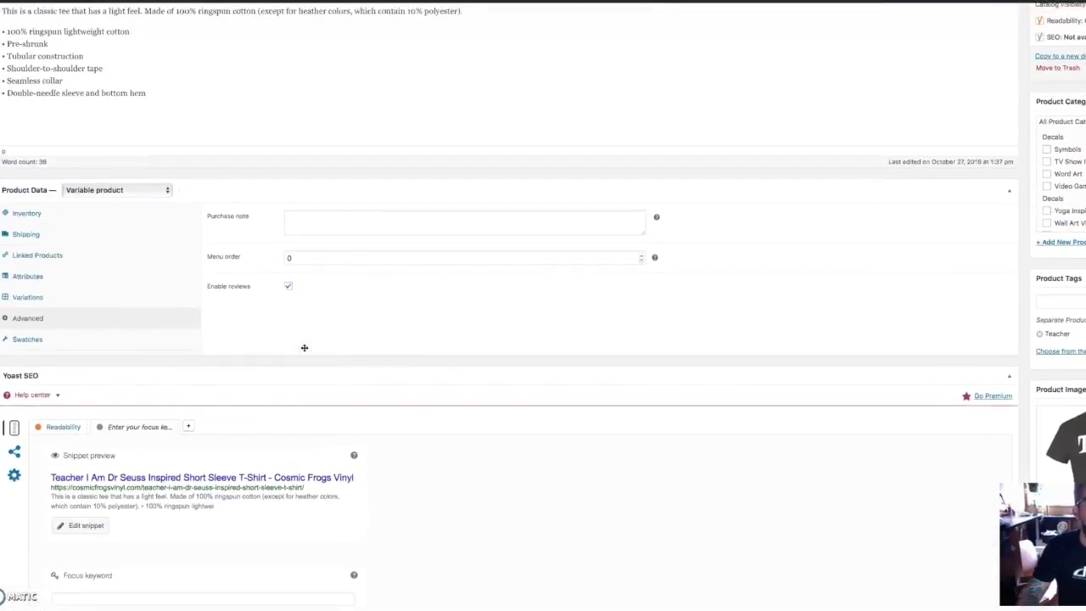
left_click(62, 265)
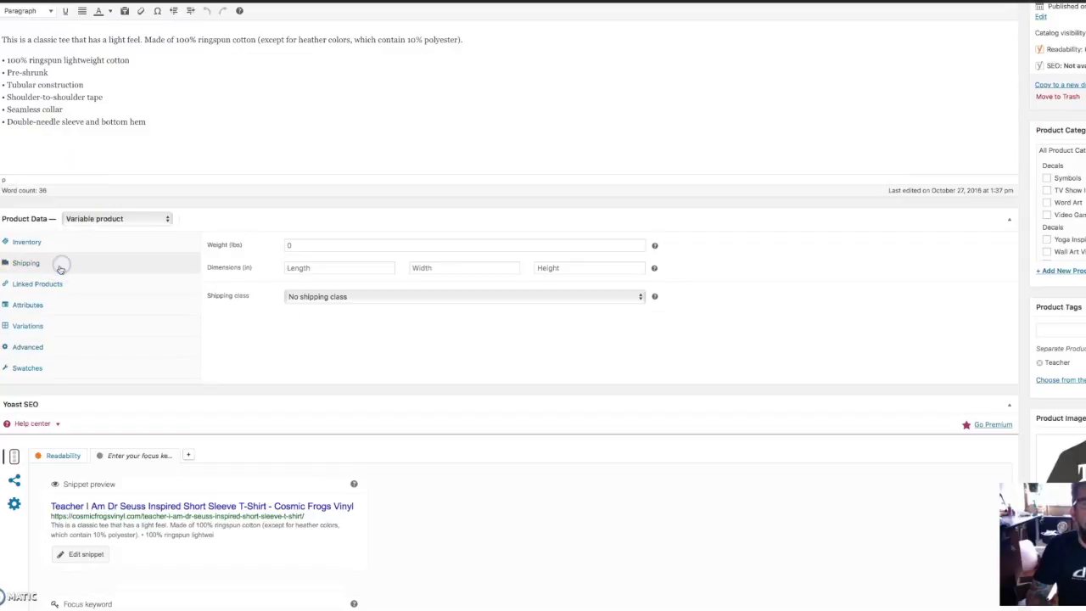
Step: Assign the T Shirts shipping class to the Teacher tee product
left_click(315, 297)
left_click(316, 326)
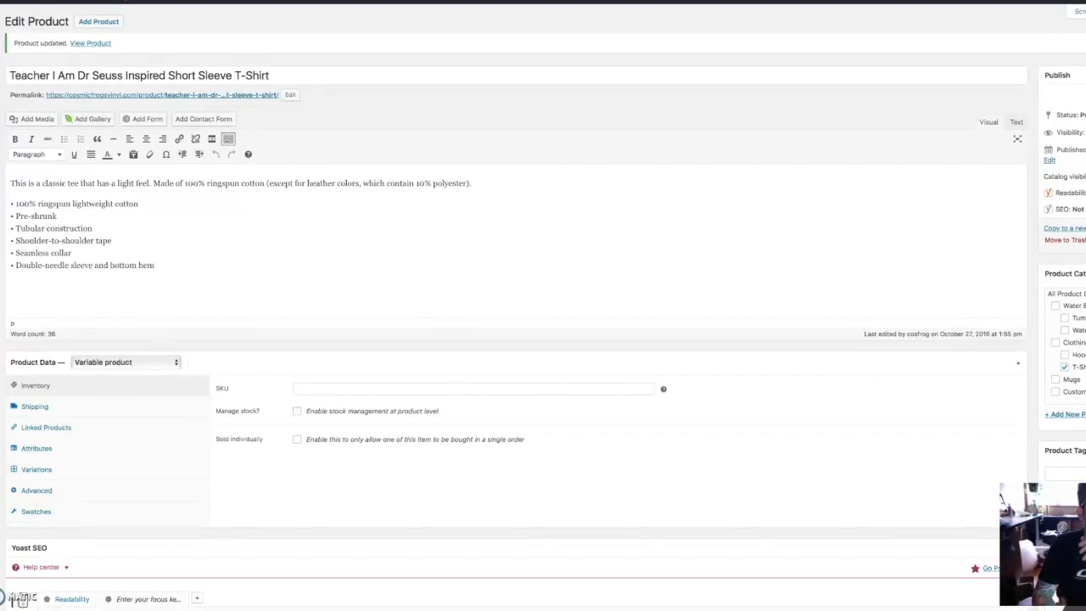
mouse_move(0, 205)
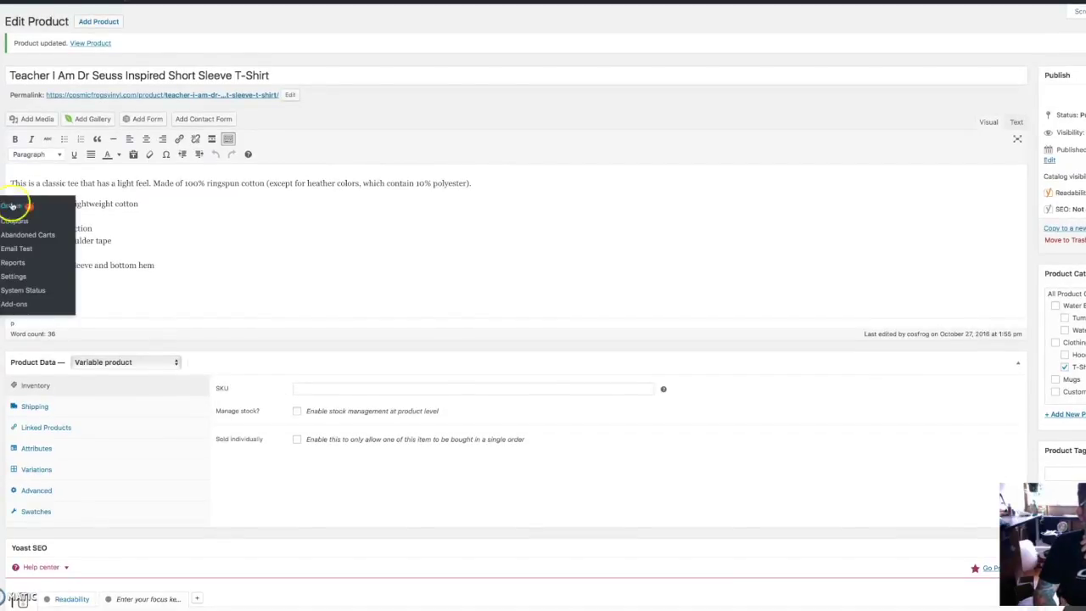
Step: Go to WooCommerce Settings and view the Shipping zones, Domestic and Rest of the World
left_click(13, 277)
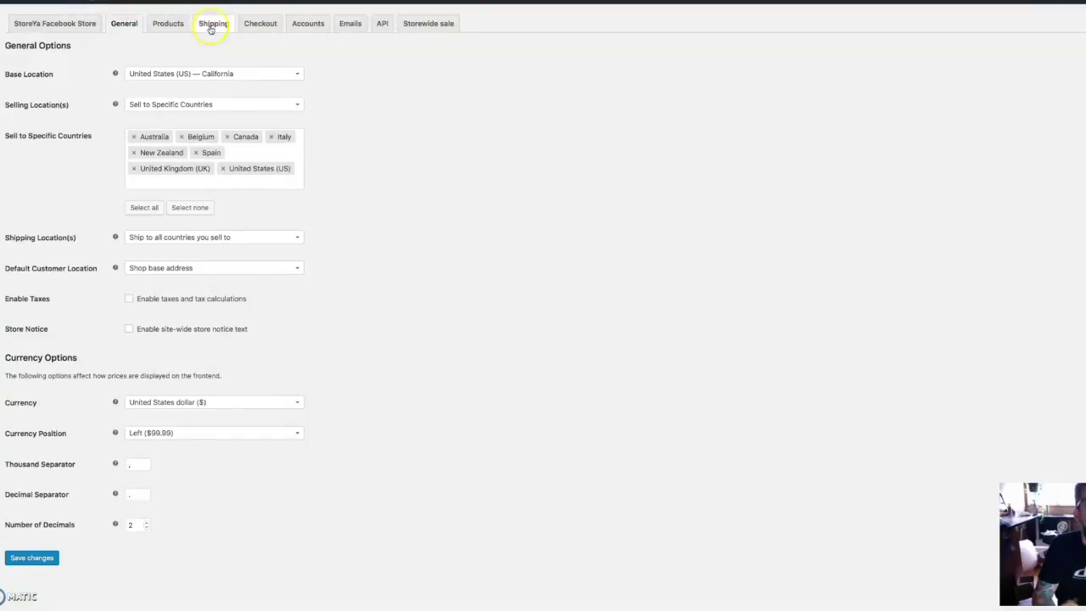
left_click(214, 26)
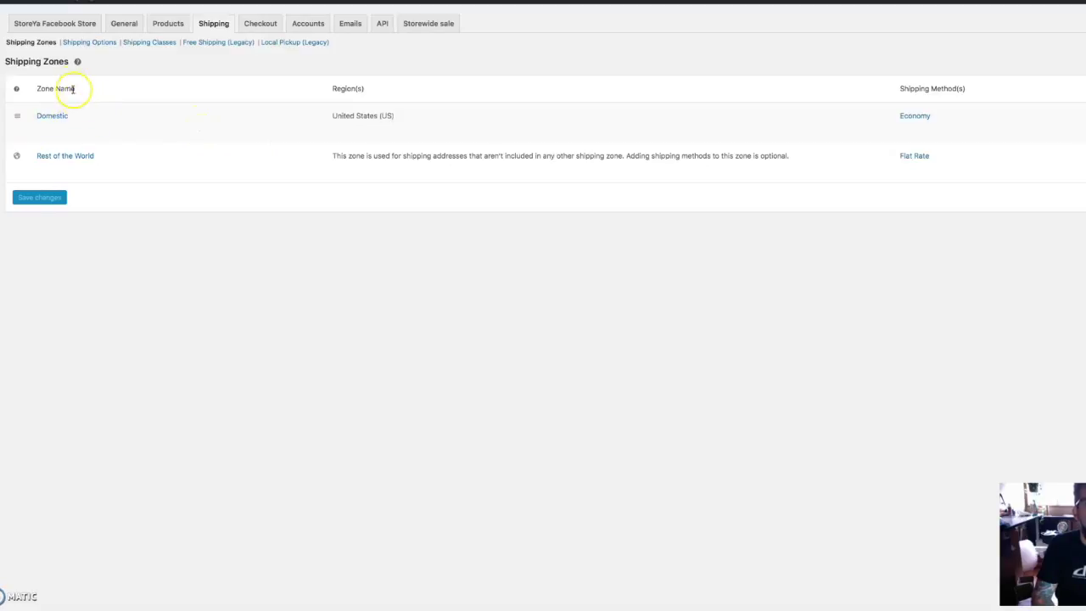
left_click(149, 42)
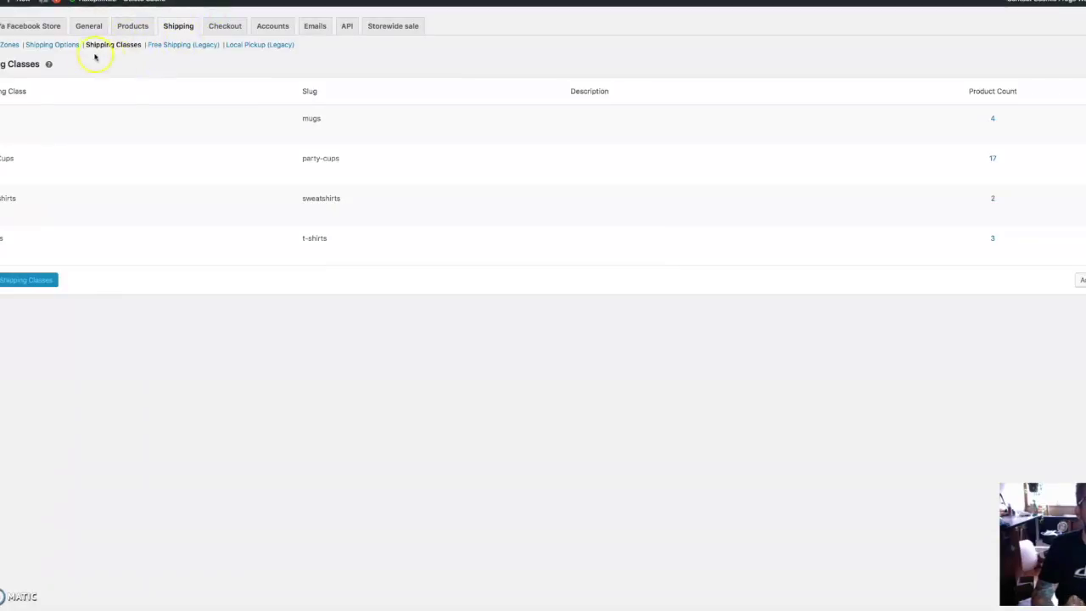
left_click(10, 45)
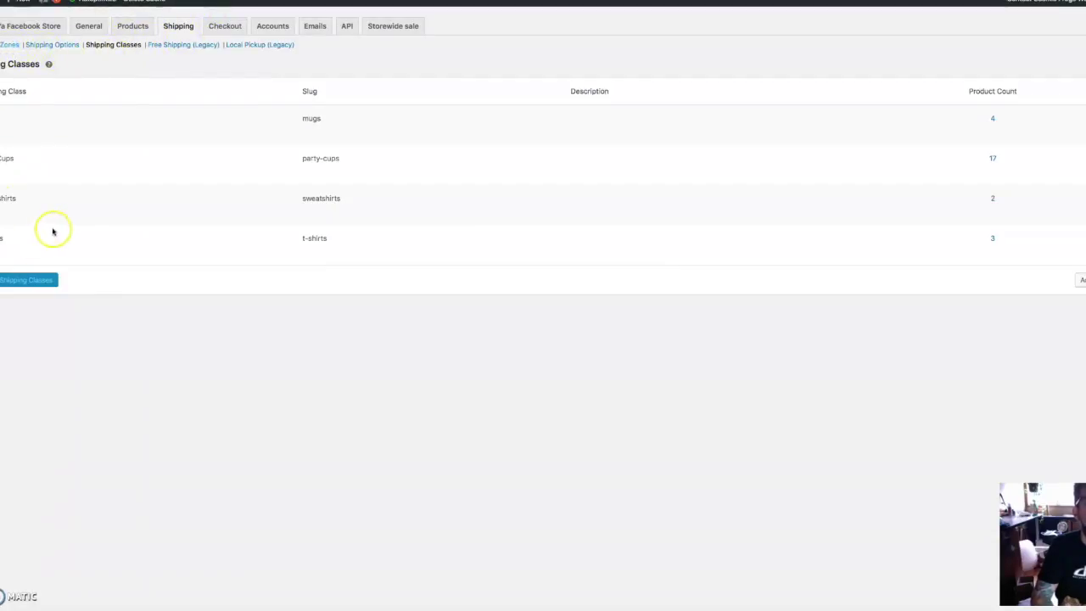
mouse_move(14, 115)
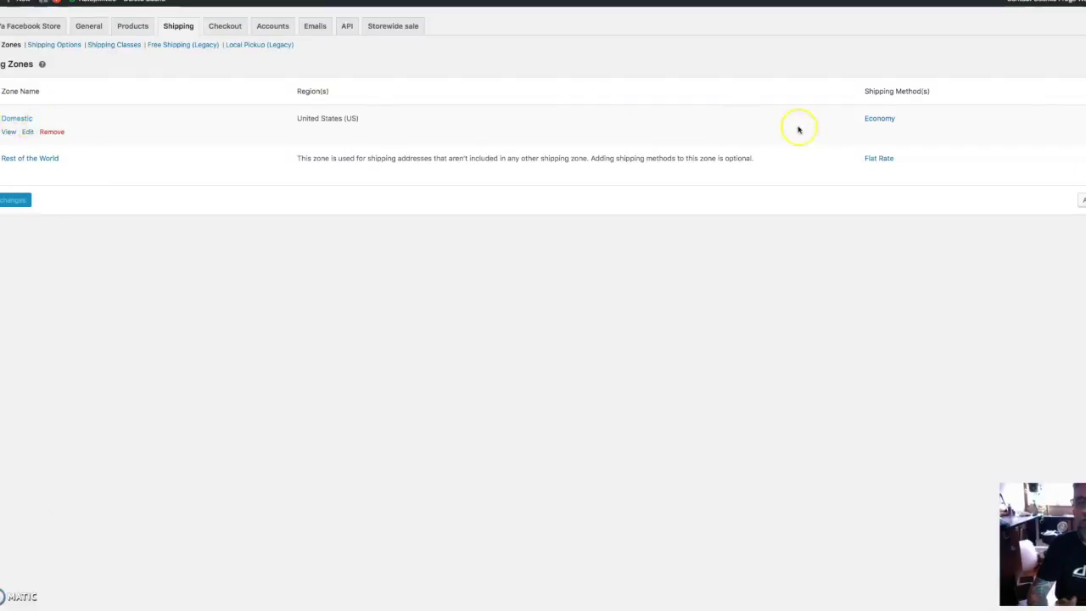
left_click(876, 120)
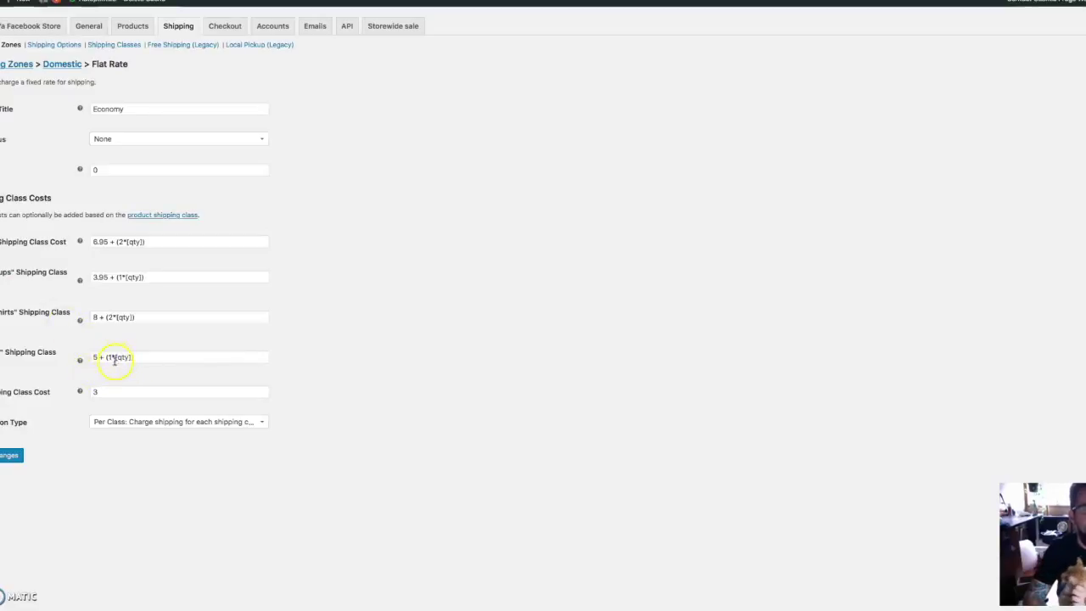
Step: Change the T-Shirts class cost per shirt from 1 to .75, giving 5 + (.75*[qty]), and save
left_click(110, 357)
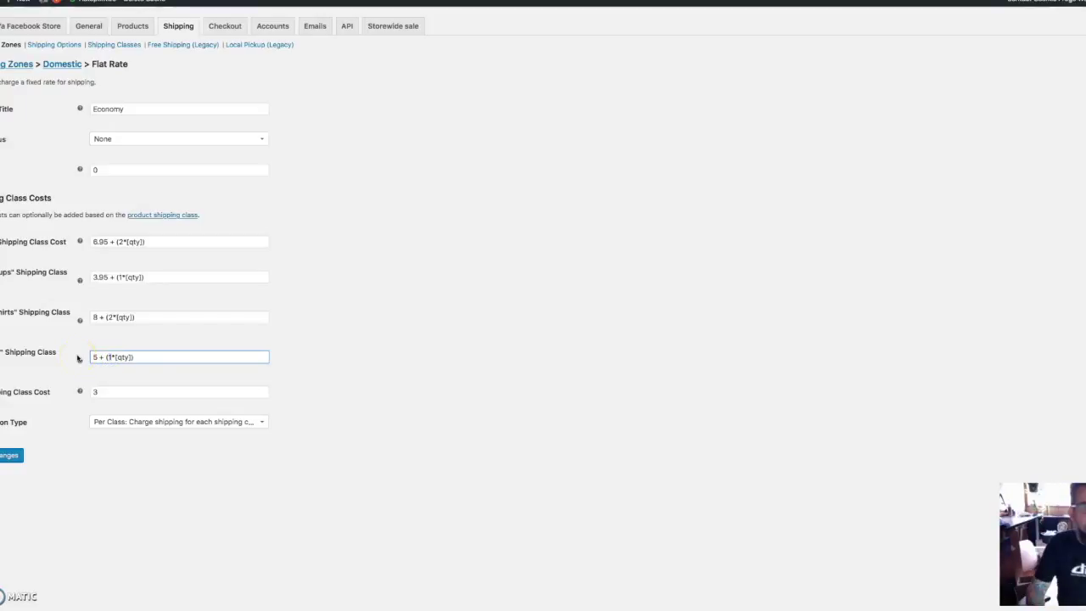
key("BackSpace")
type(".75")
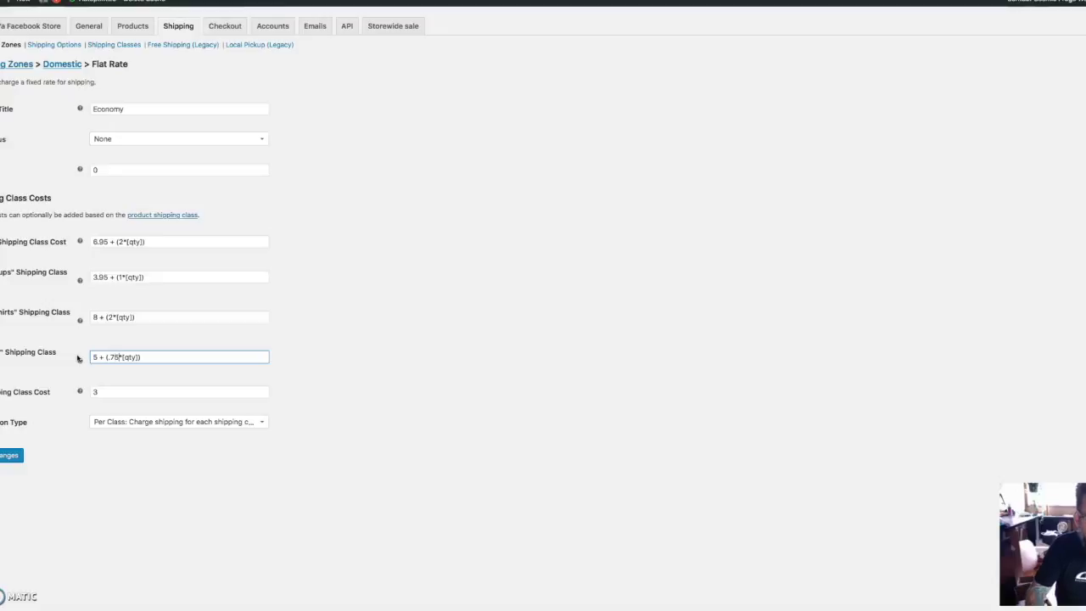
left_click(3, 457)
left_click(14, 450)
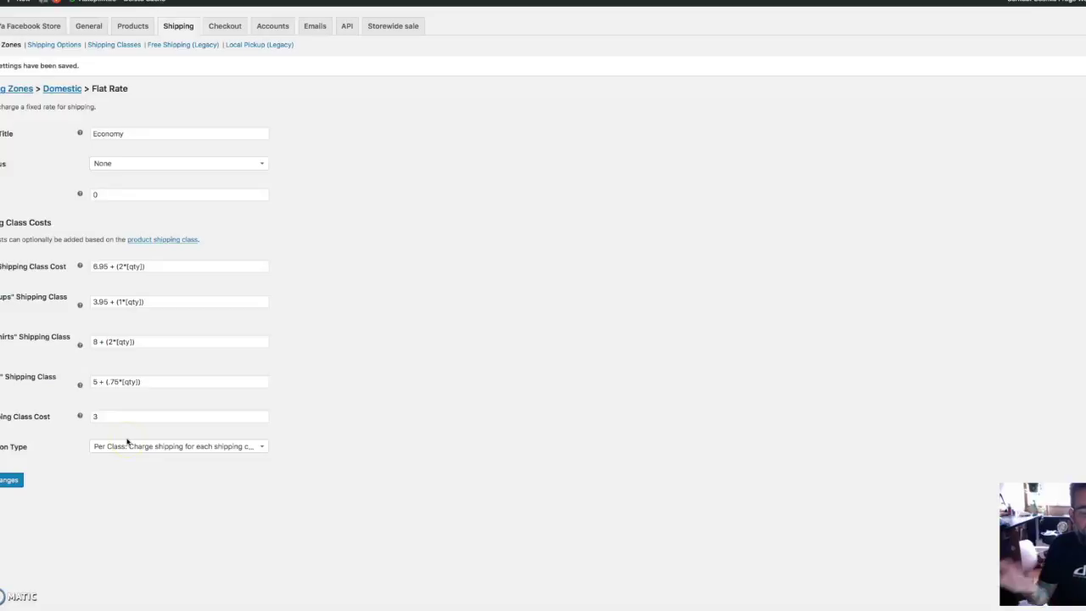
left_click(263, 450)
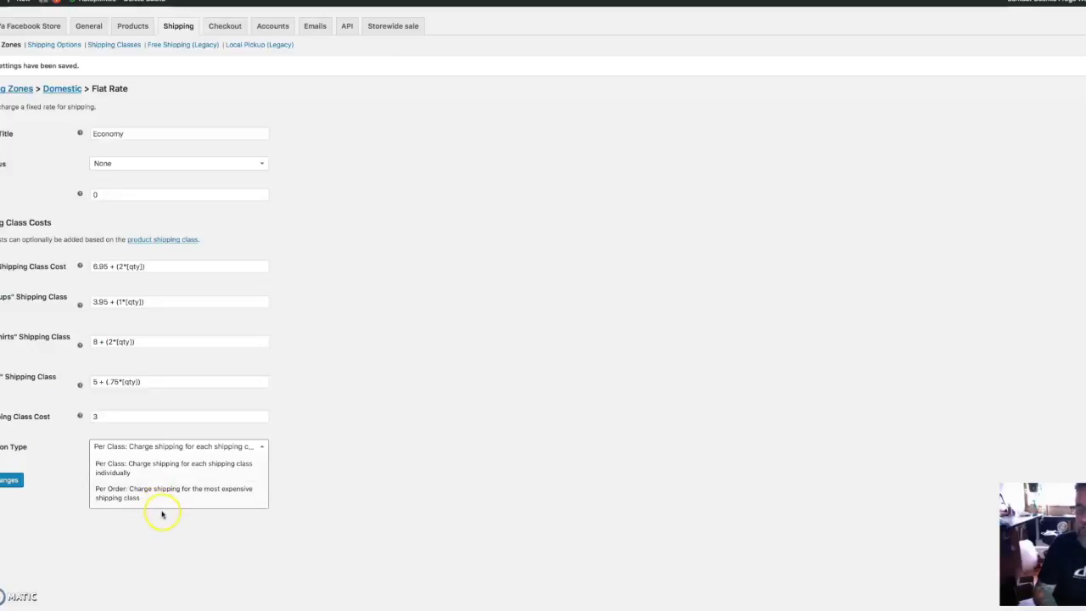
left_click(331, 456)
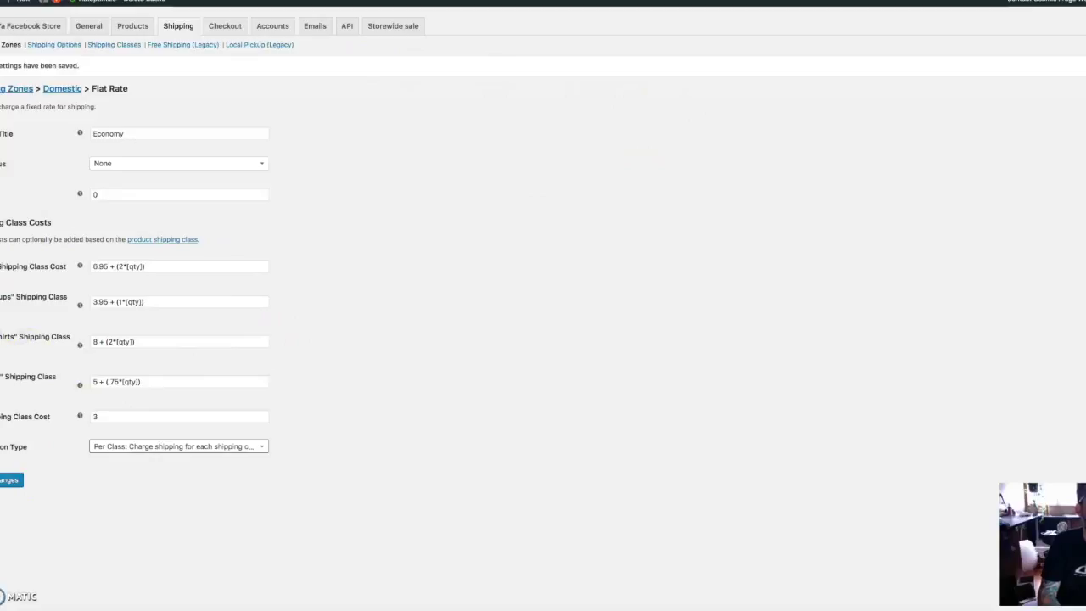
key("ctrl+Tab")
scroll(129, 316, "up", 3)
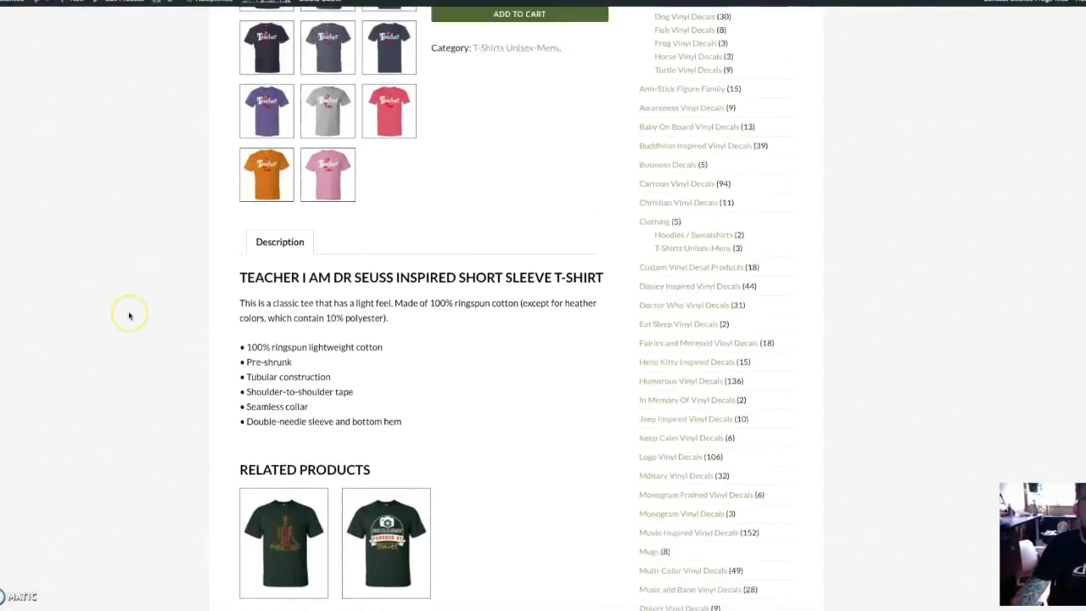
scroll(129, 315, "up", 3)
scroll(128, 314, "down", 7)
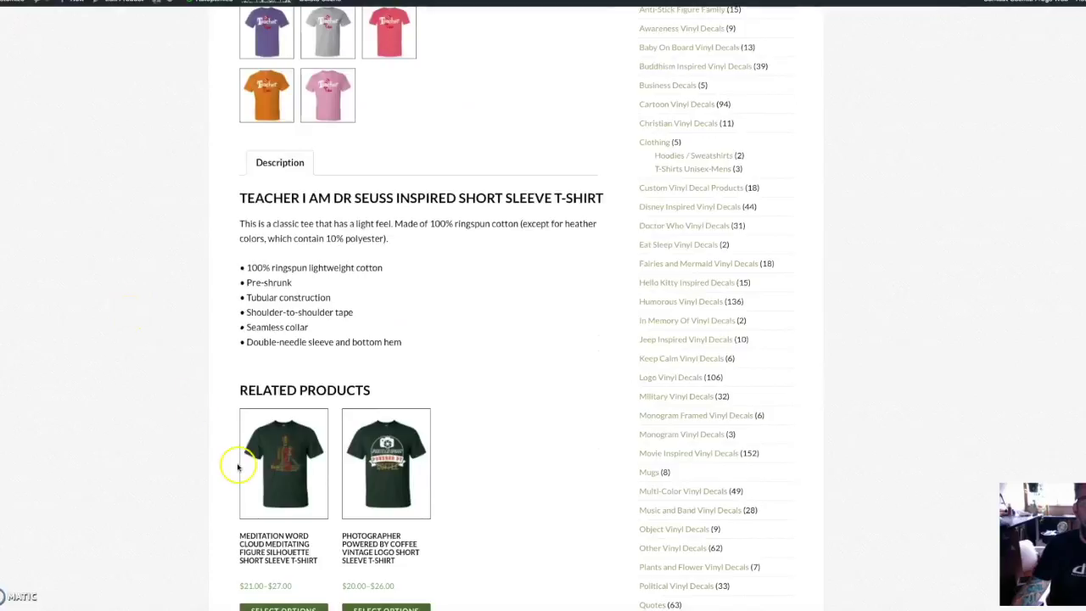
left_click(291, 463)
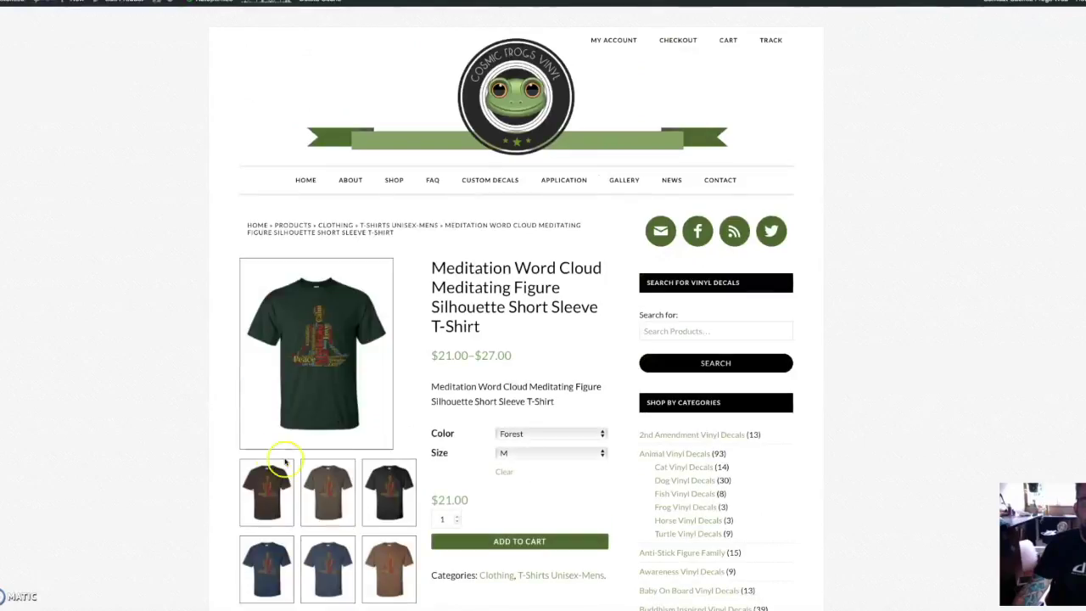
scroll(214, 420, "down", 5)
scroll(217, 421, "down", 2)
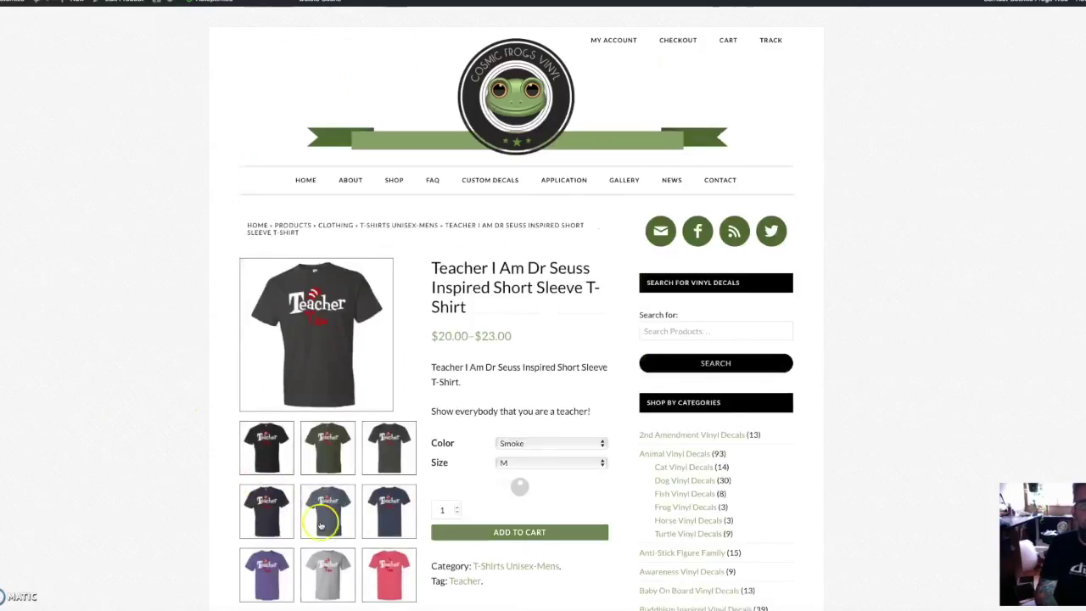
scroll(267, 496, "down", 5)
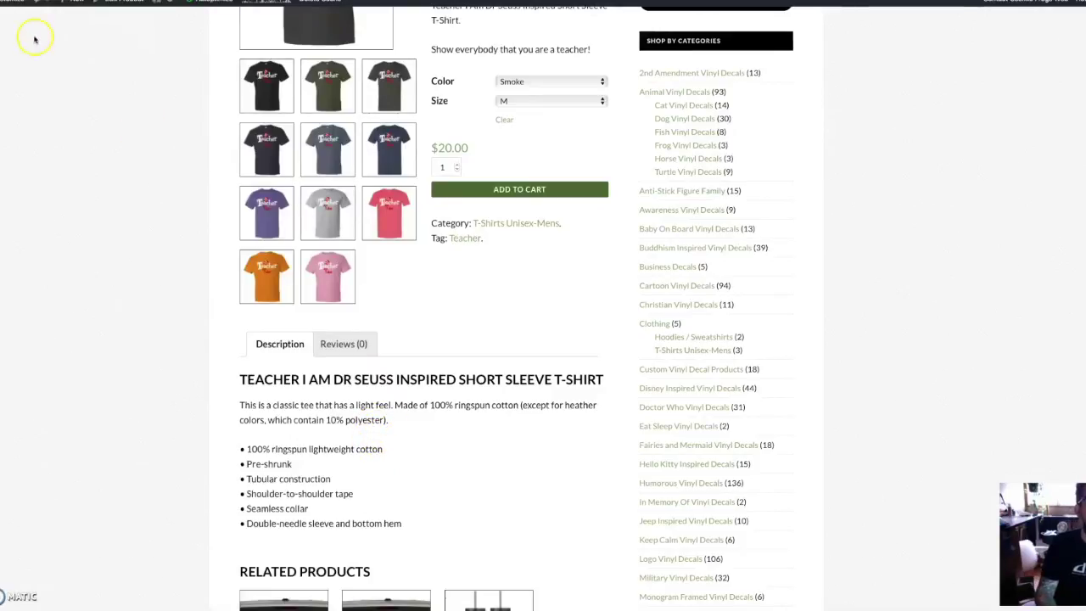
scroll(47, 60, "up", 1)
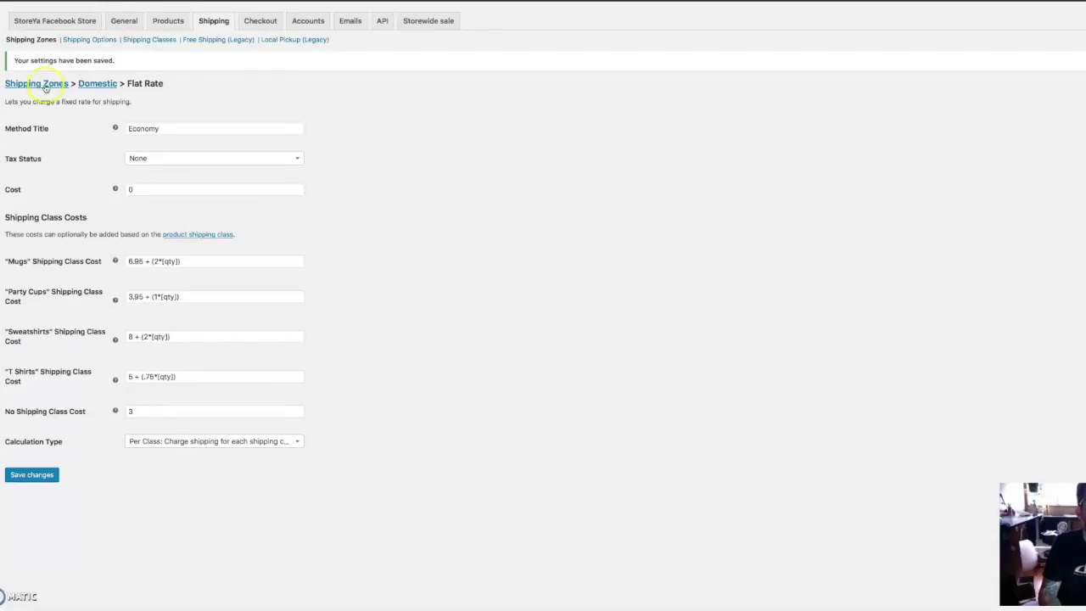
Step: Show the Products settings with weight in lbs, dimensions in in, and review ratings
left_click(123, 21)
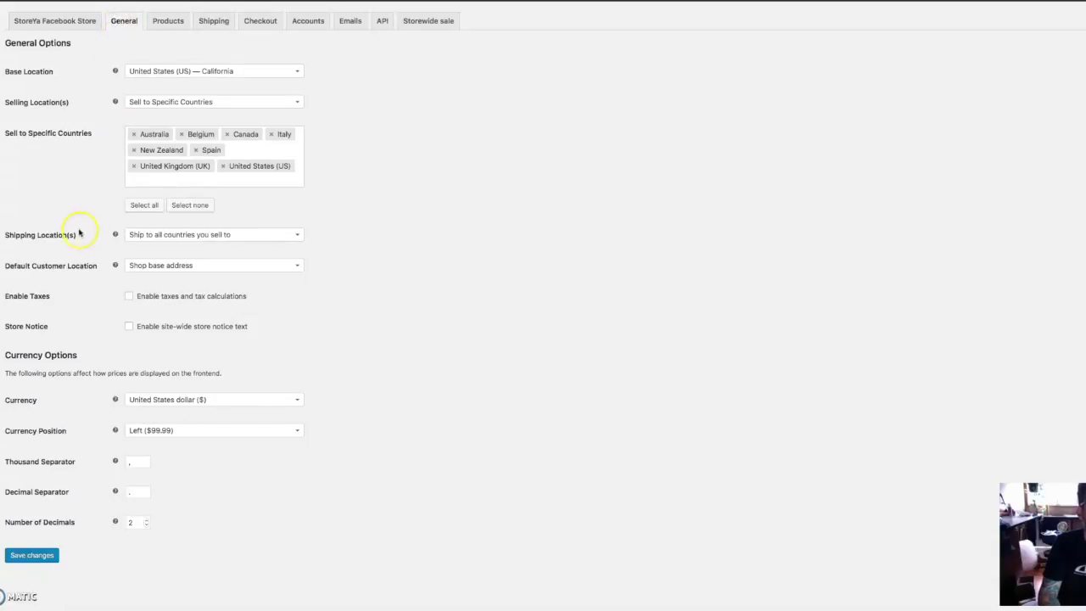
left_click(161, 26)
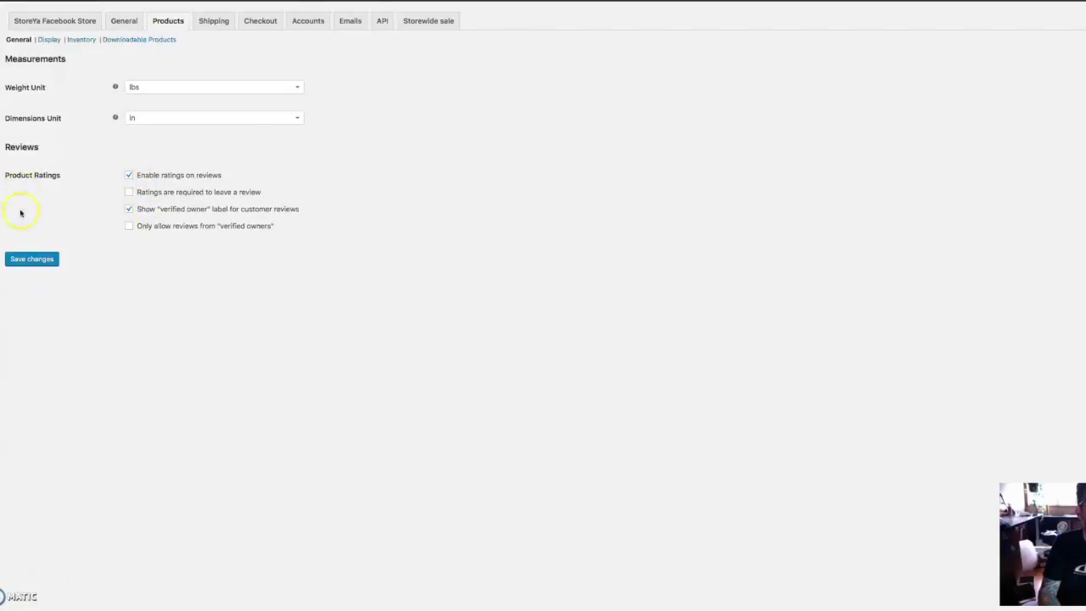